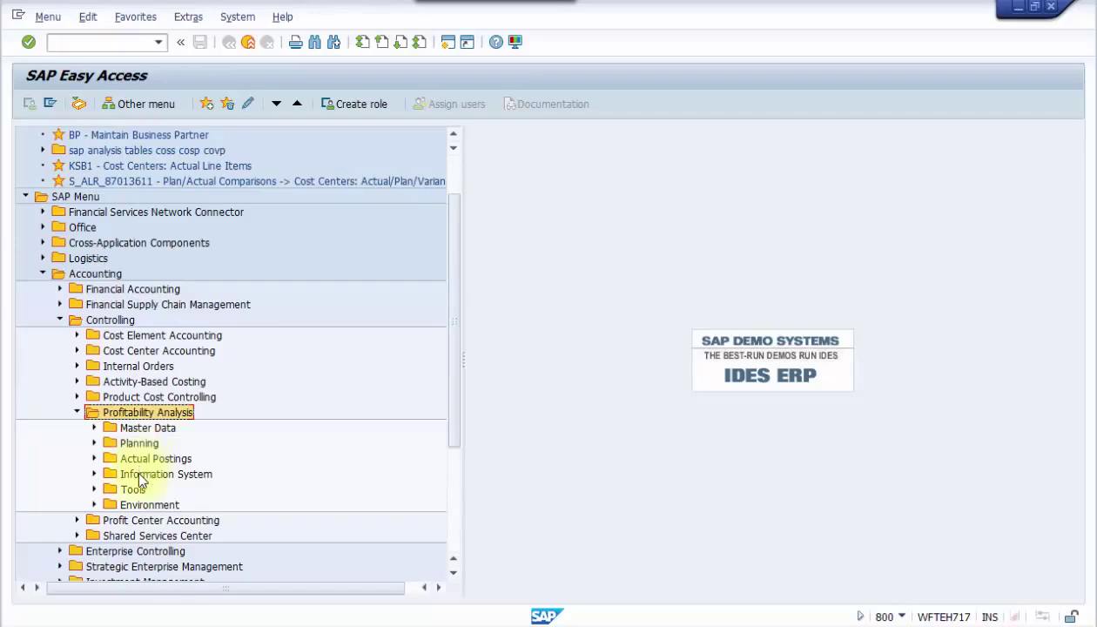
- Open transaction KE24 - Actual from the Display Line Item List under Profitability Analysis, Information System
click(139, 476)
click(94, 474)
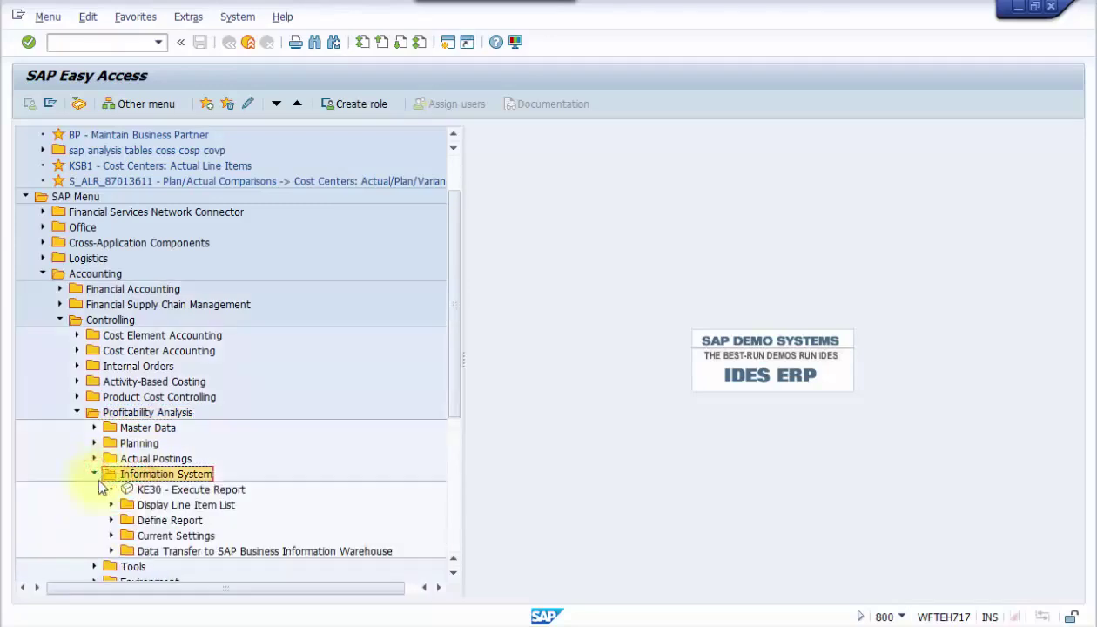
click(110, 507)
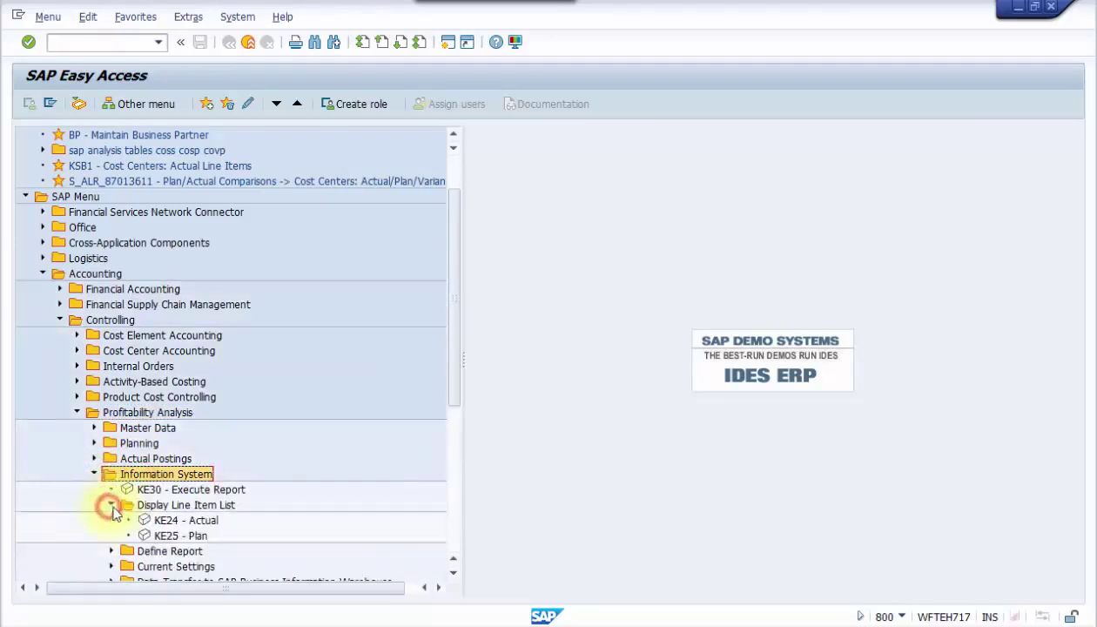
click(162, 520)
double_click(162, 522)
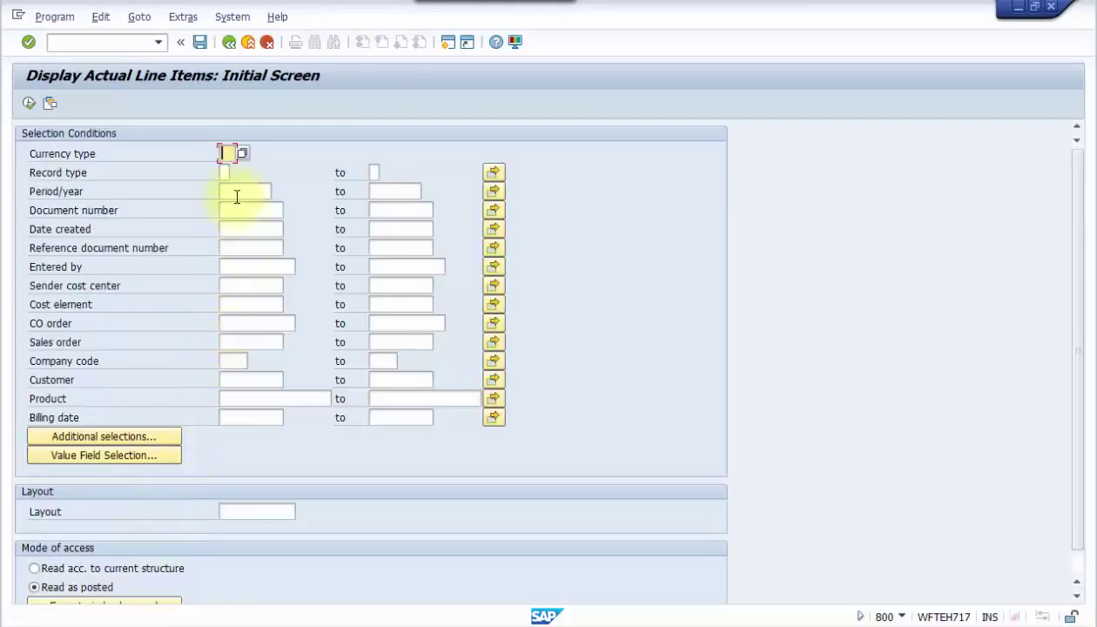
- Run the actual line item report for period 002.2015 with layout KP28
click(236, 193)
click(231, 509)
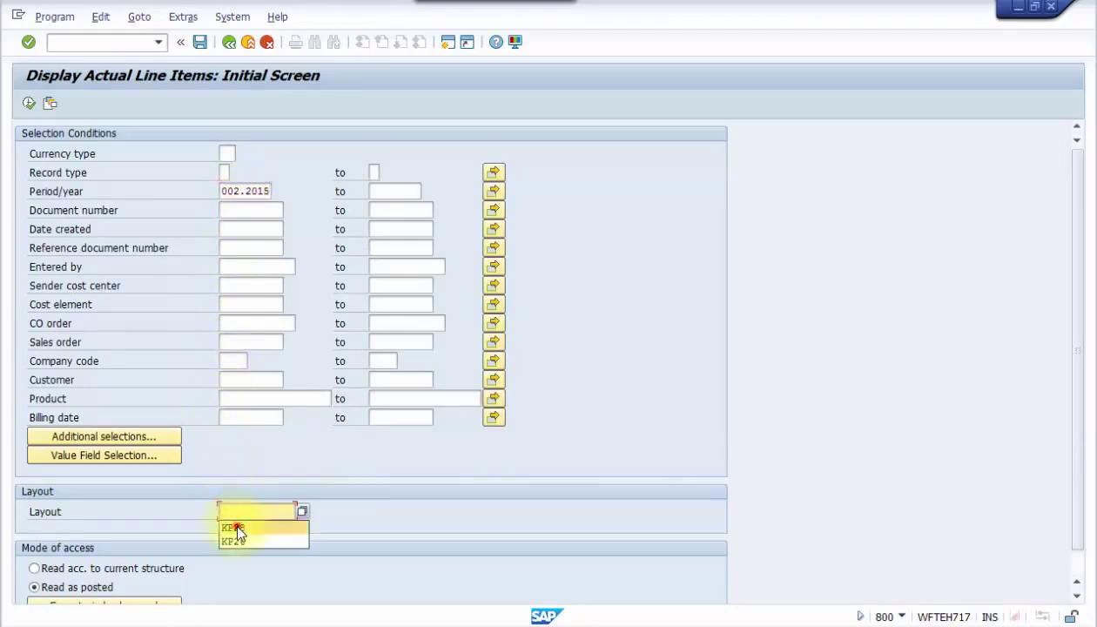
click(236, 528)
click(29, 102)
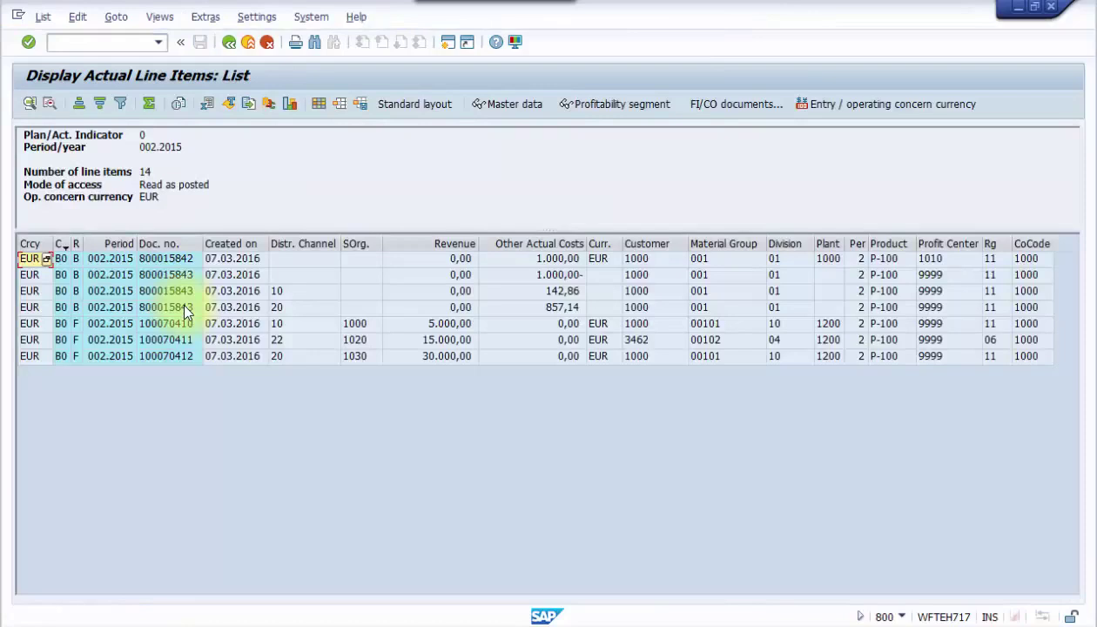
- Check the reference transaction in the administrative data of the 142,86 cost line item, and return to the list
click(251, 293)
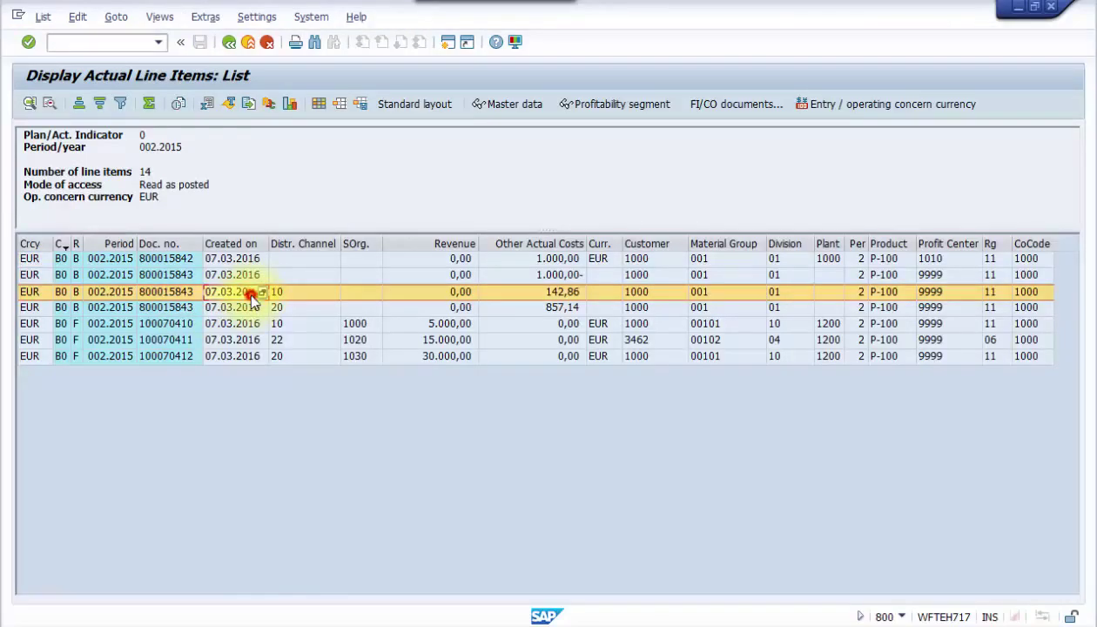
double_click(251, 293)
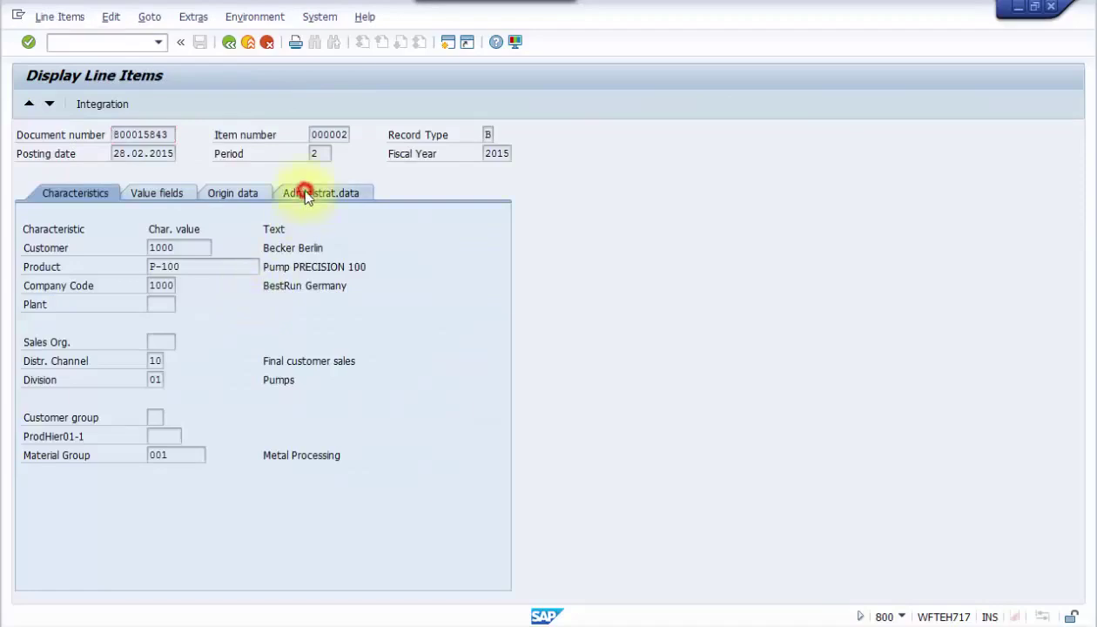
click(306, 194)
double_click(173, 436)
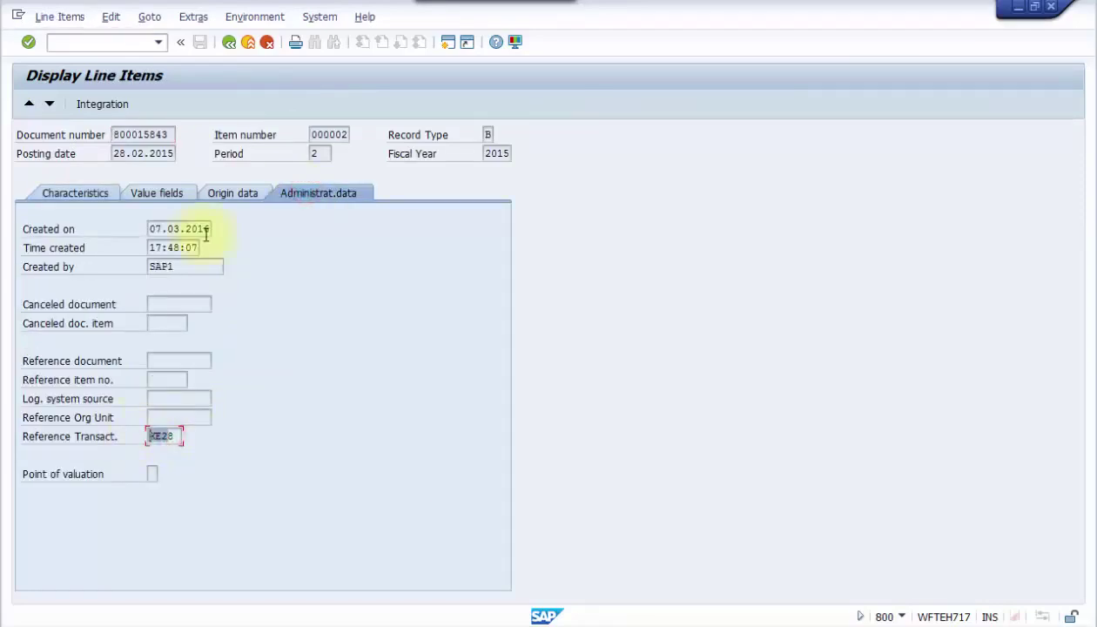
click(231, 43)
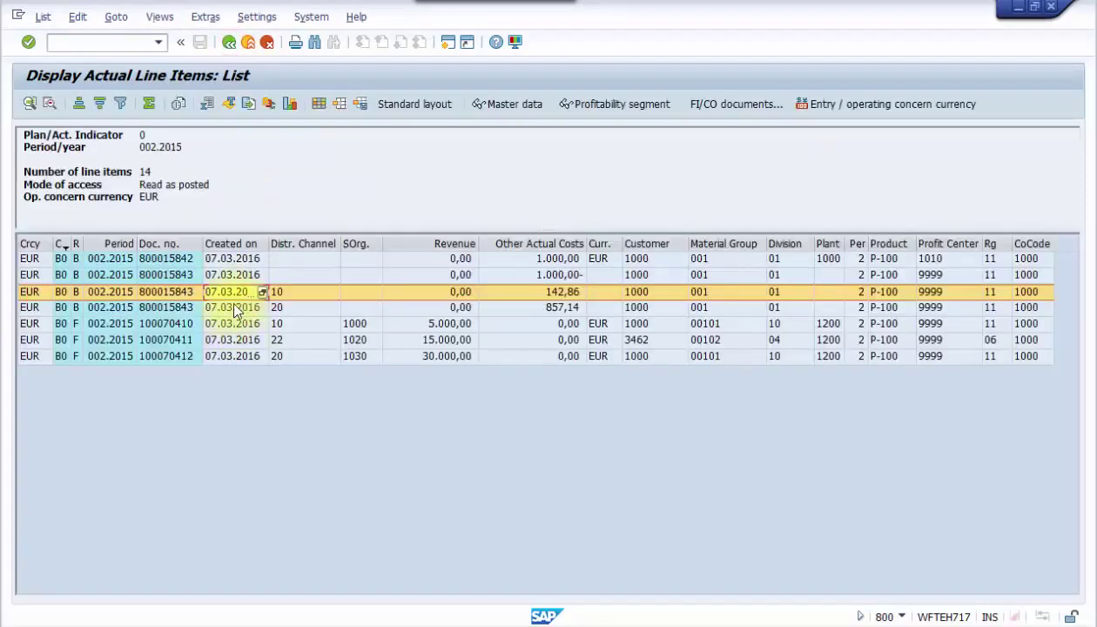
- Check the reference transaction in the administrative data of the 857,14 cost line item, and return to the list
double_click(235, 309)
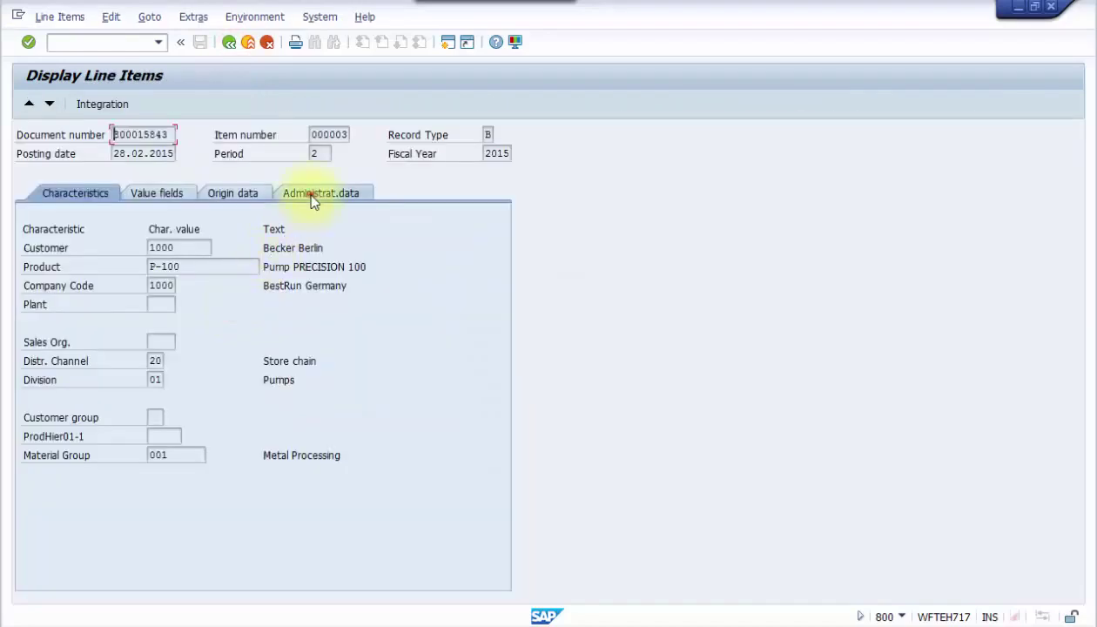
click(313, 195)
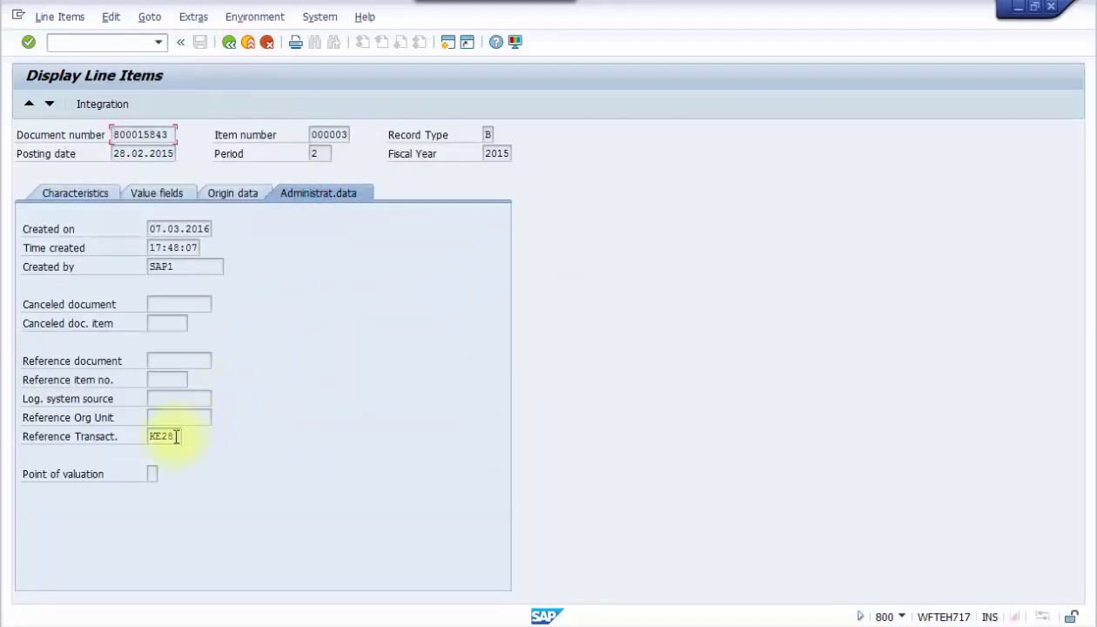
double_click(172, 436)
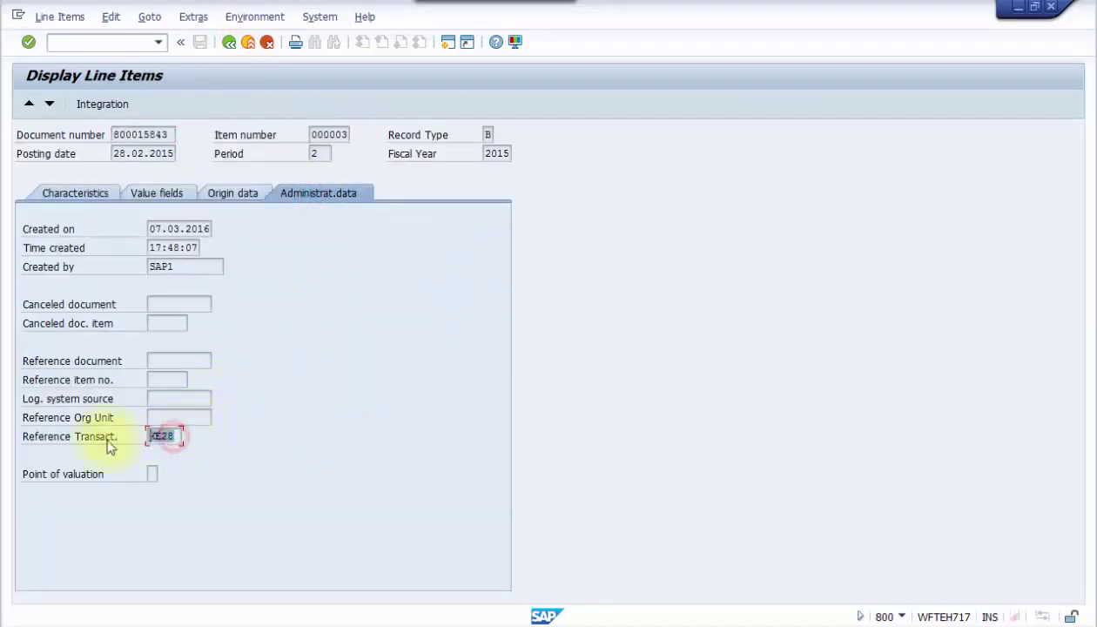
click(228, 42)
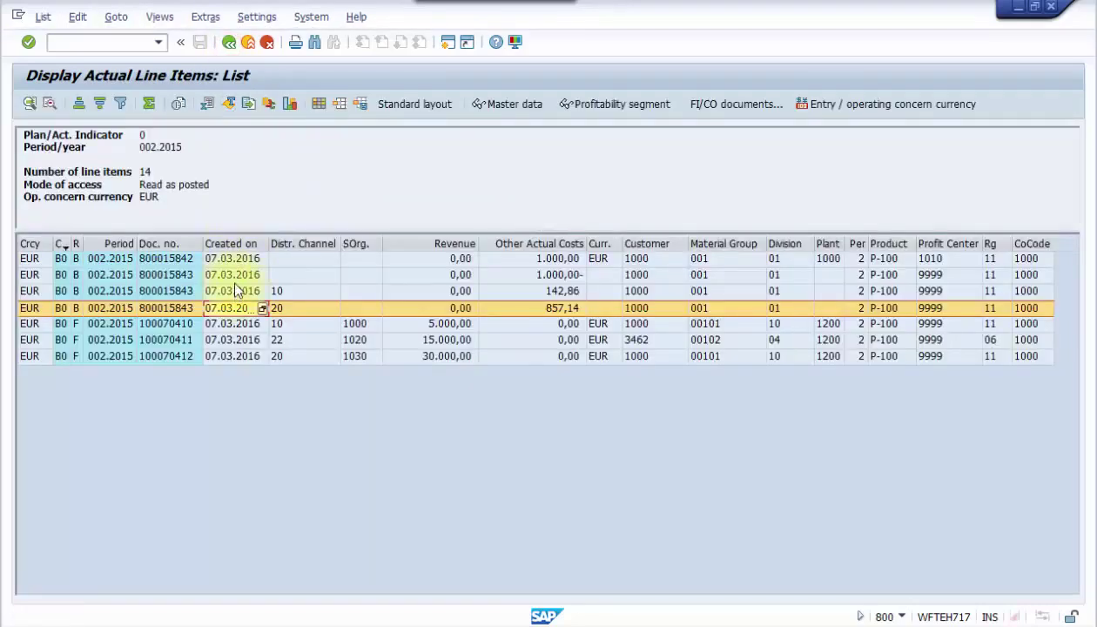
- Inspect the administrative data of the line item with negative costs of 1.000,00, including its reference transaction, and return to the list
double_click(233, 277)
click(313, 192)
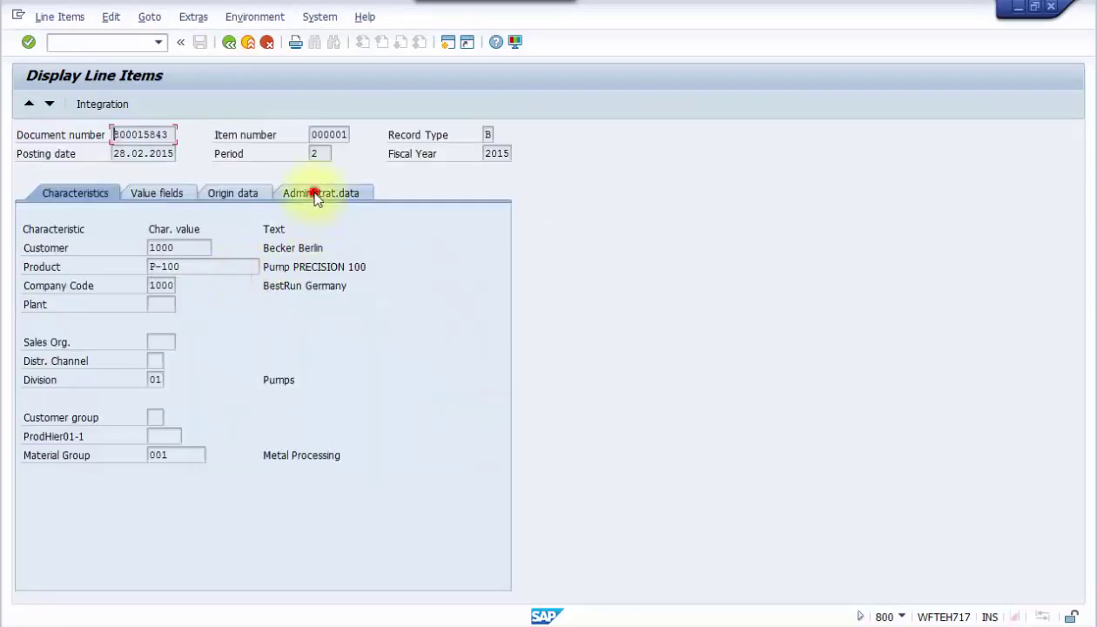
double_click(176, 435)
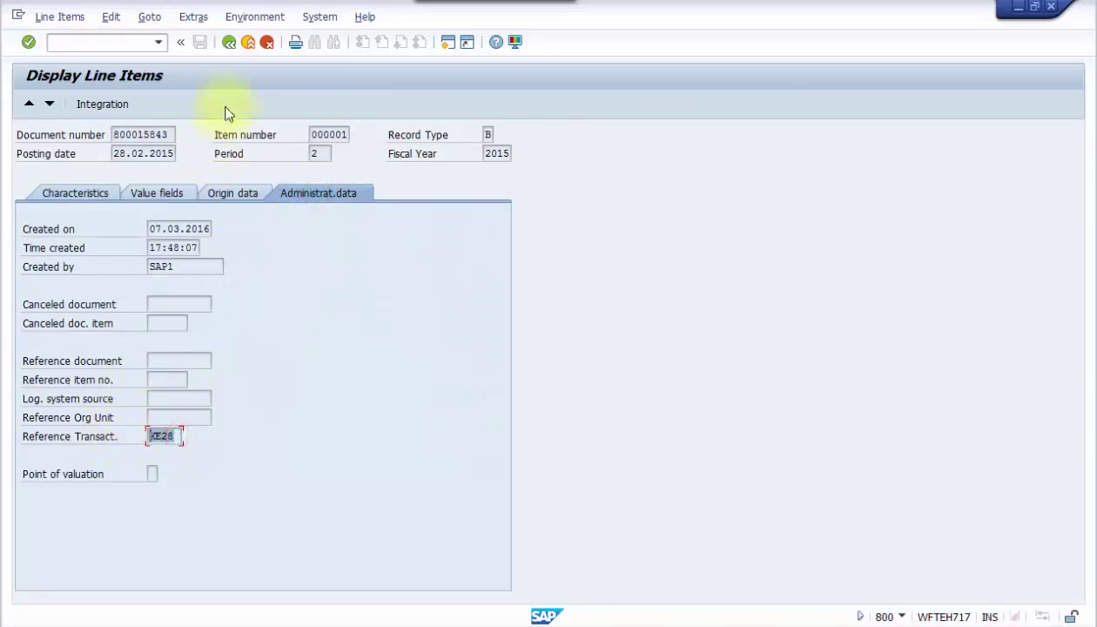
click(229, 43)
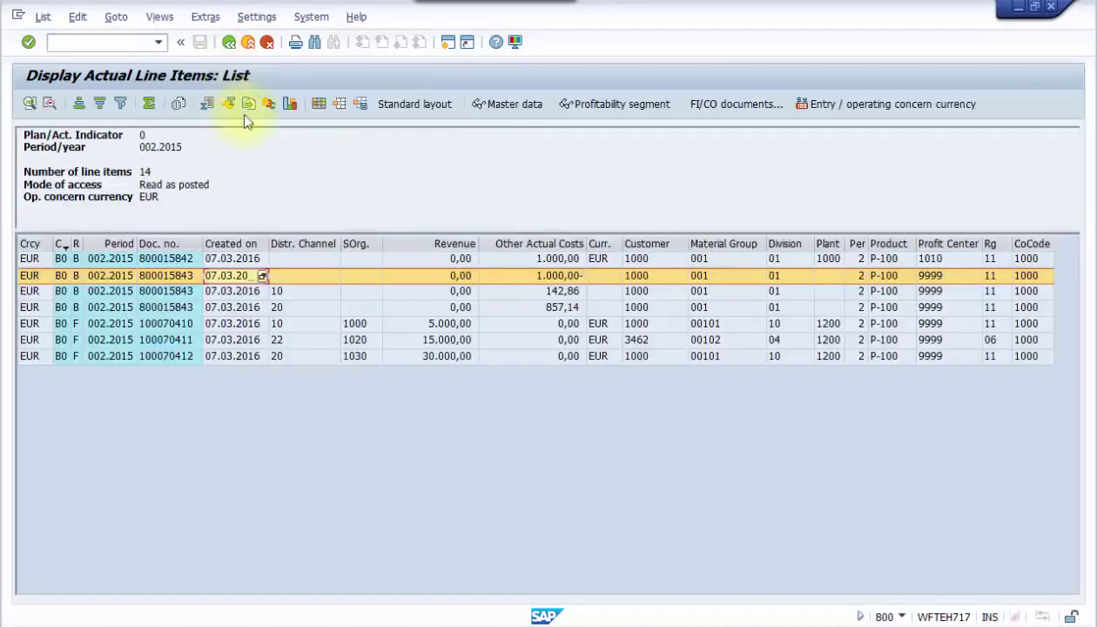
double_click(248, 278)
click(324, 195)
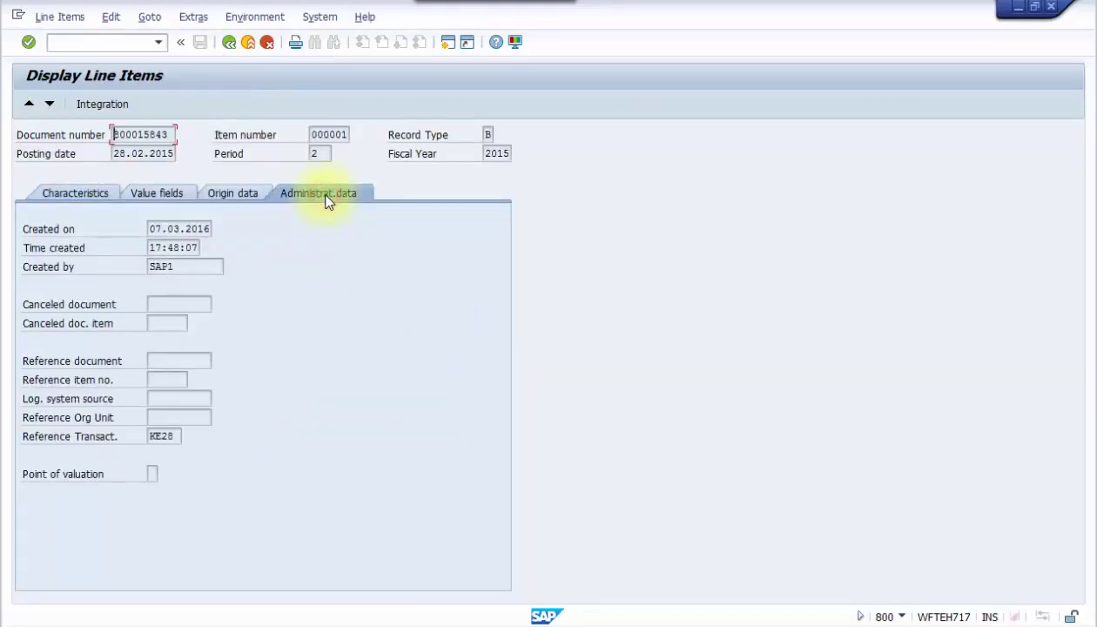
click(229, 42)
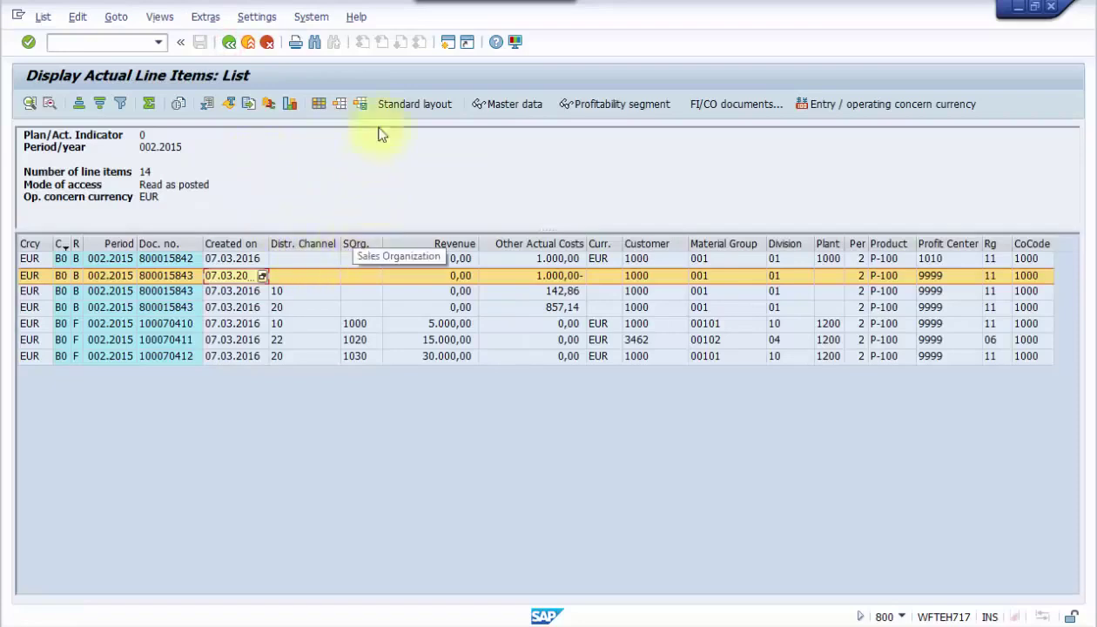
- Add the Reference Transact. column to the displayed columns of the line item list layout
click(319, 103)
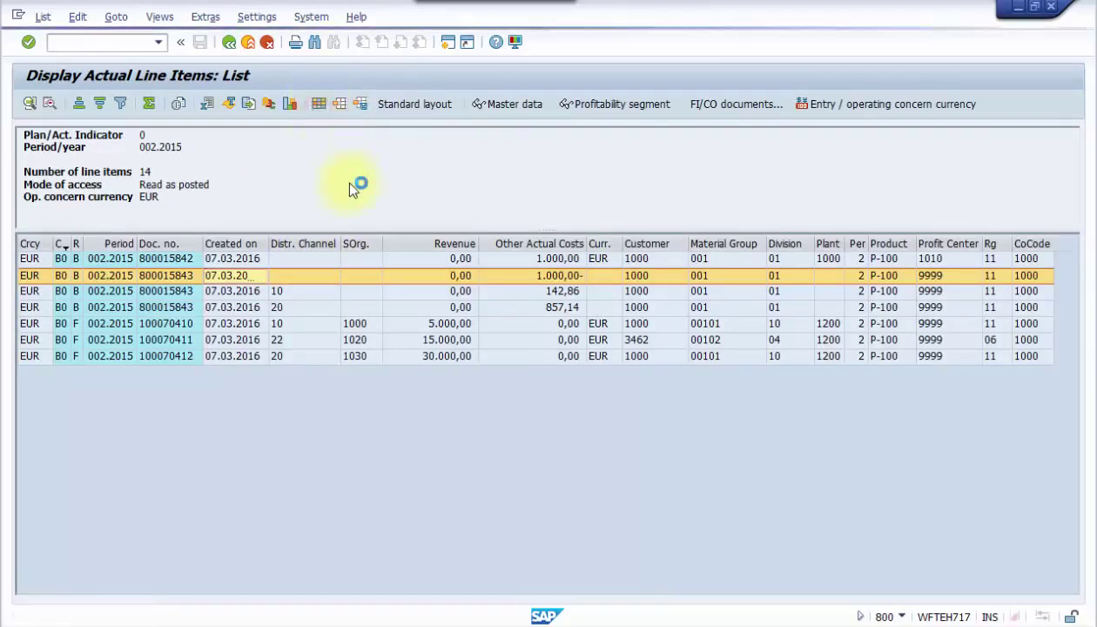
click(322, 287)
click(342, 303)
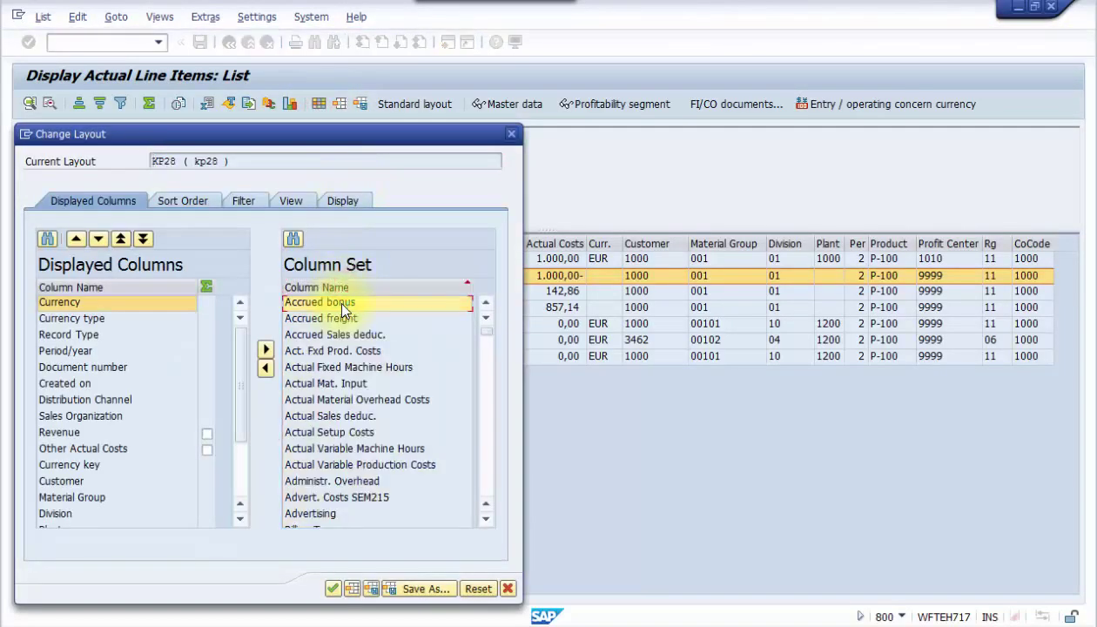
scroll(342, 309, down, 15)
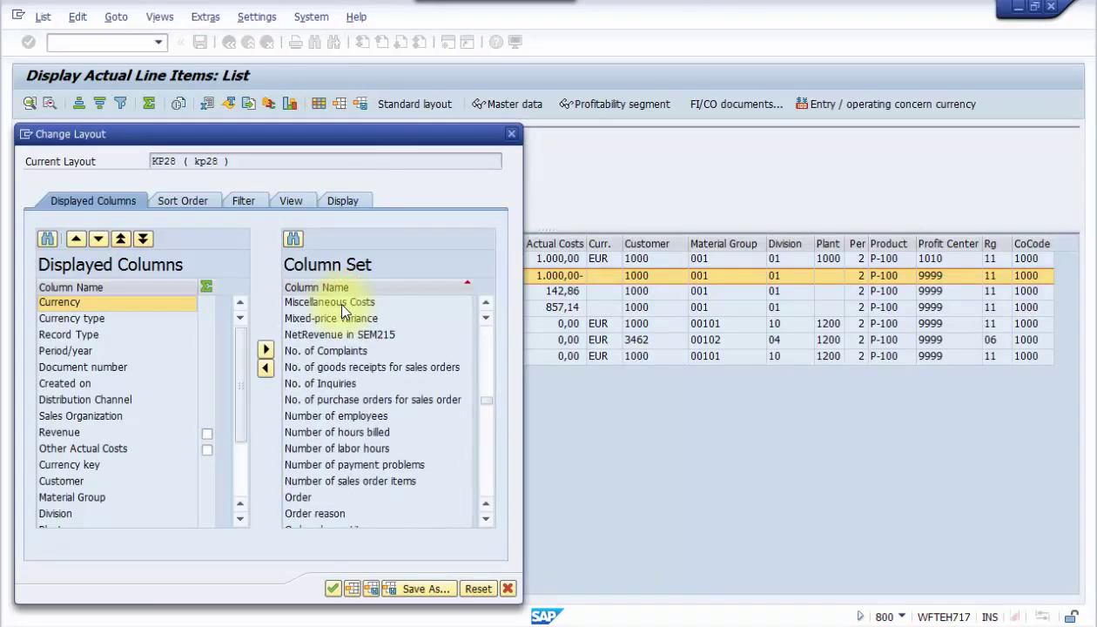
scroll(342, 311, down, 8)
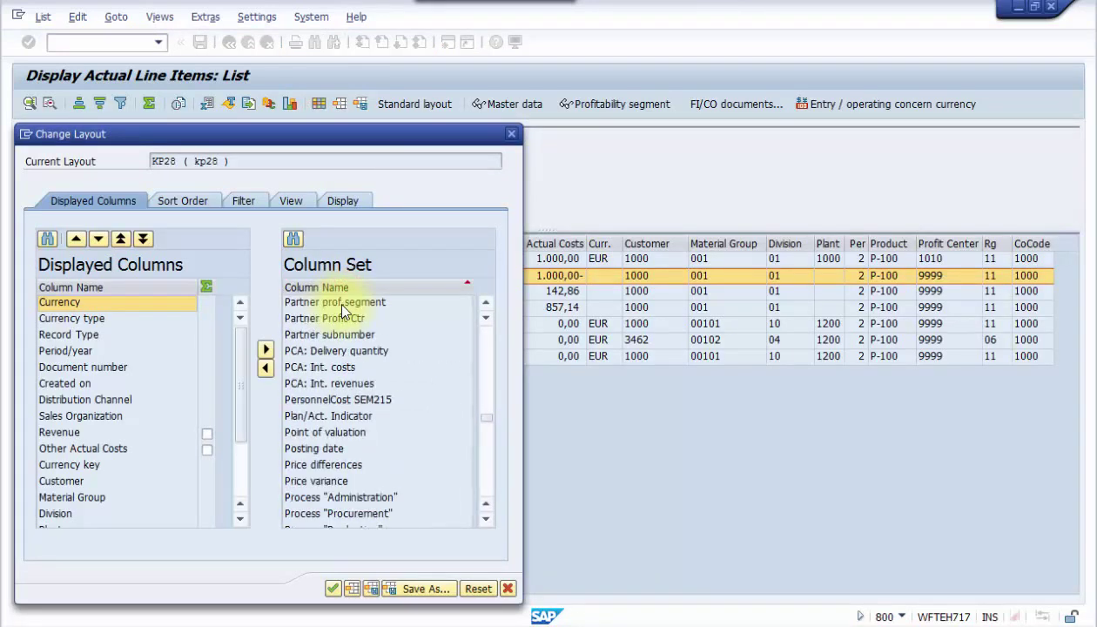
scroll(342, 311, down, 10)
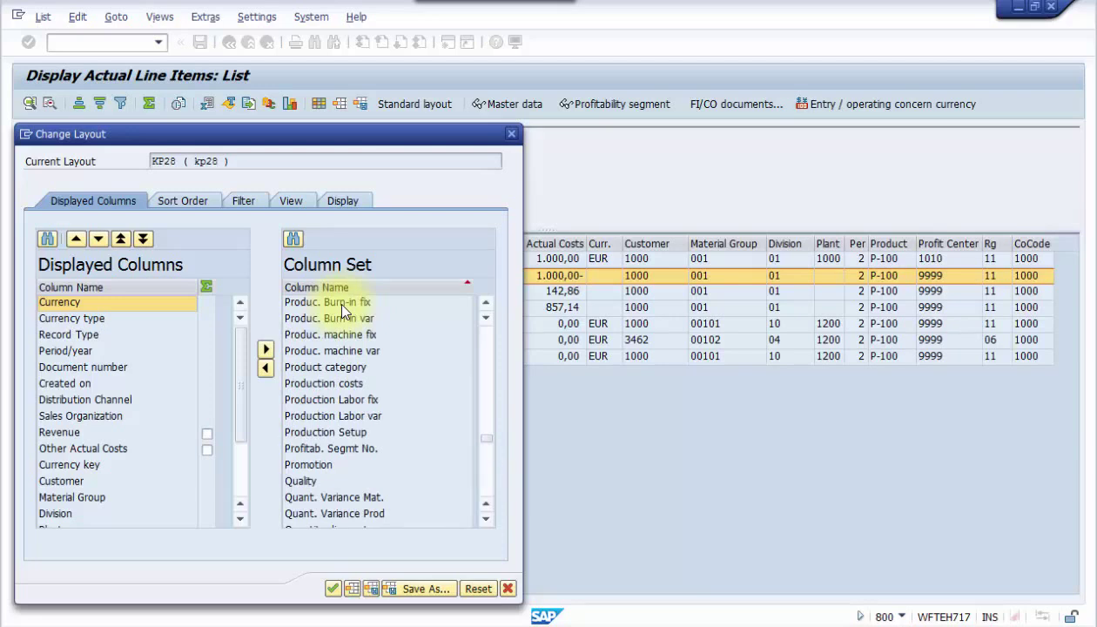
scroll(342, 309, down, 6)
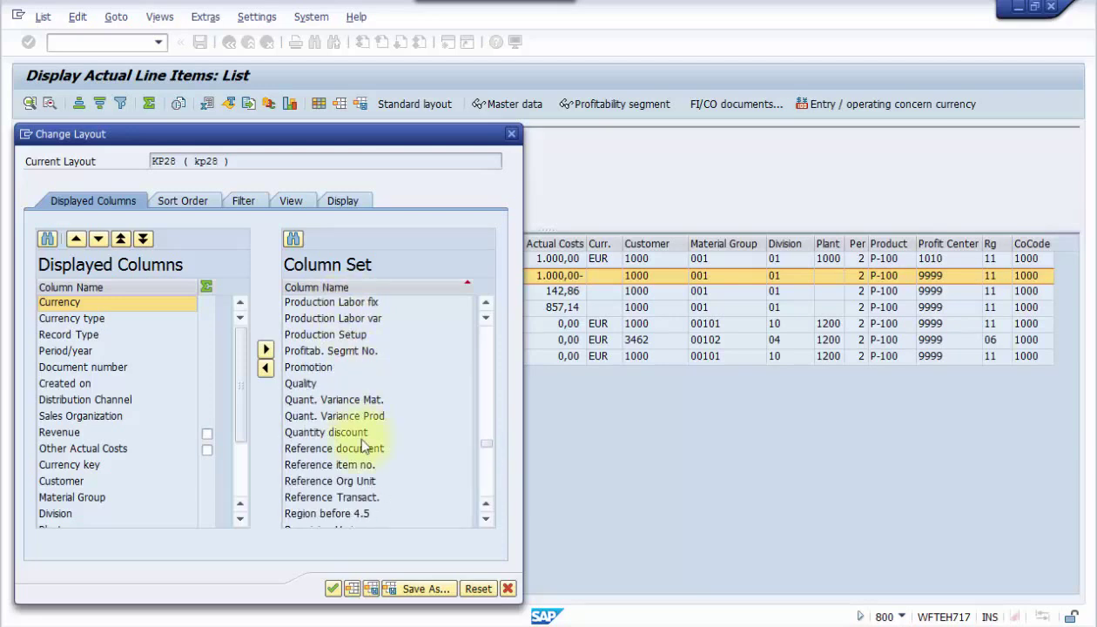
click(355, 497)
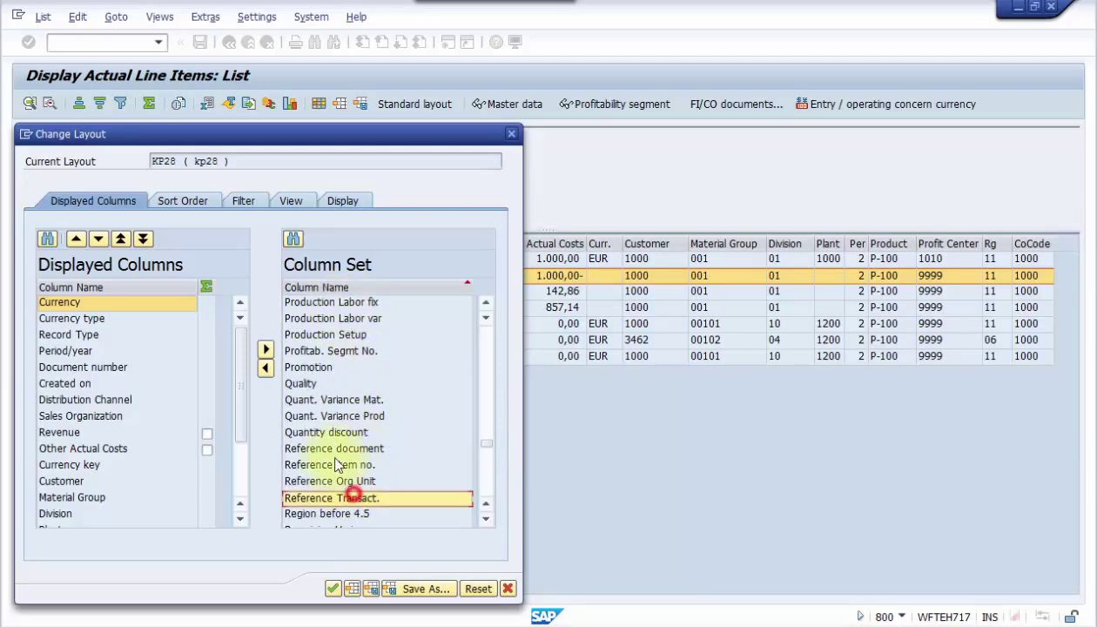
click(266, 371)
click(330, 589)
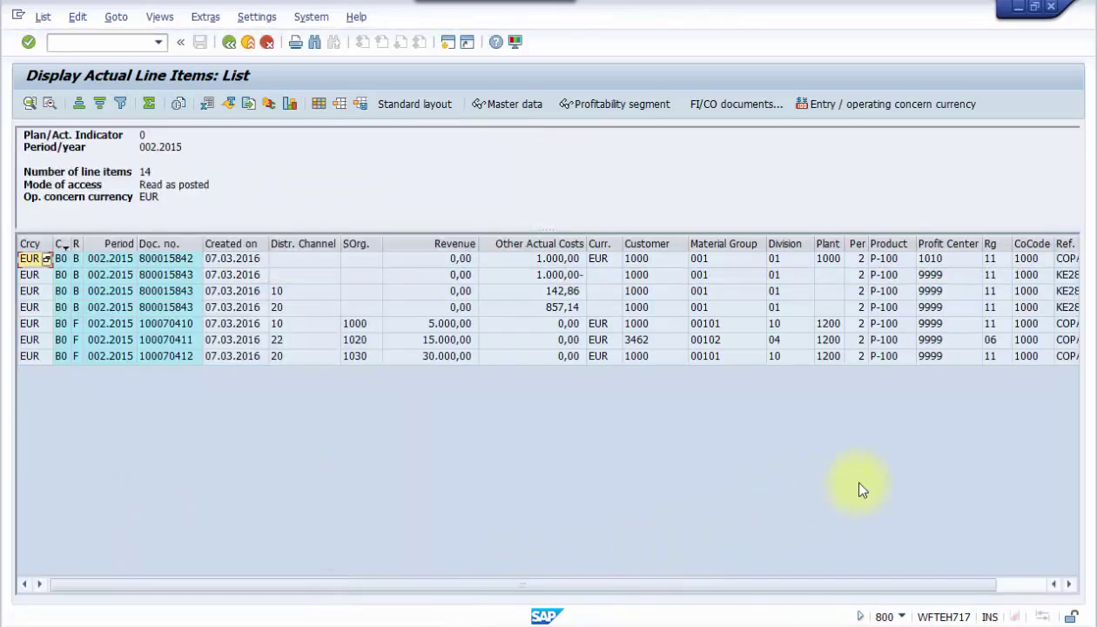
- Move the reference transaction column between Created on and Distr. Channel, and widen it to fit its heading
click(1016, 584)
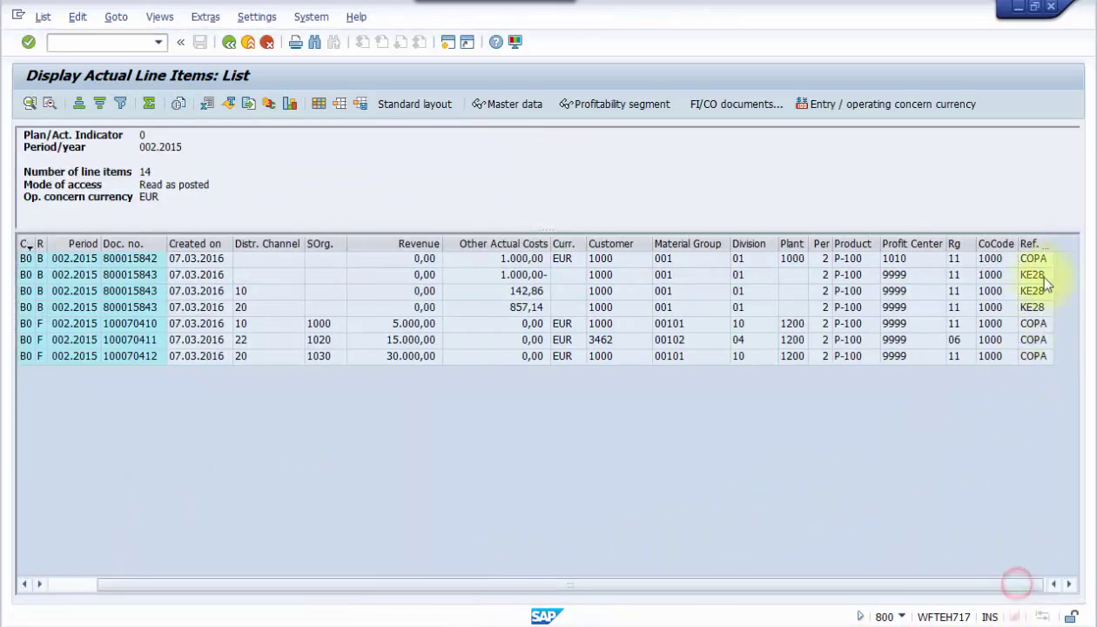
click(1038, 244)
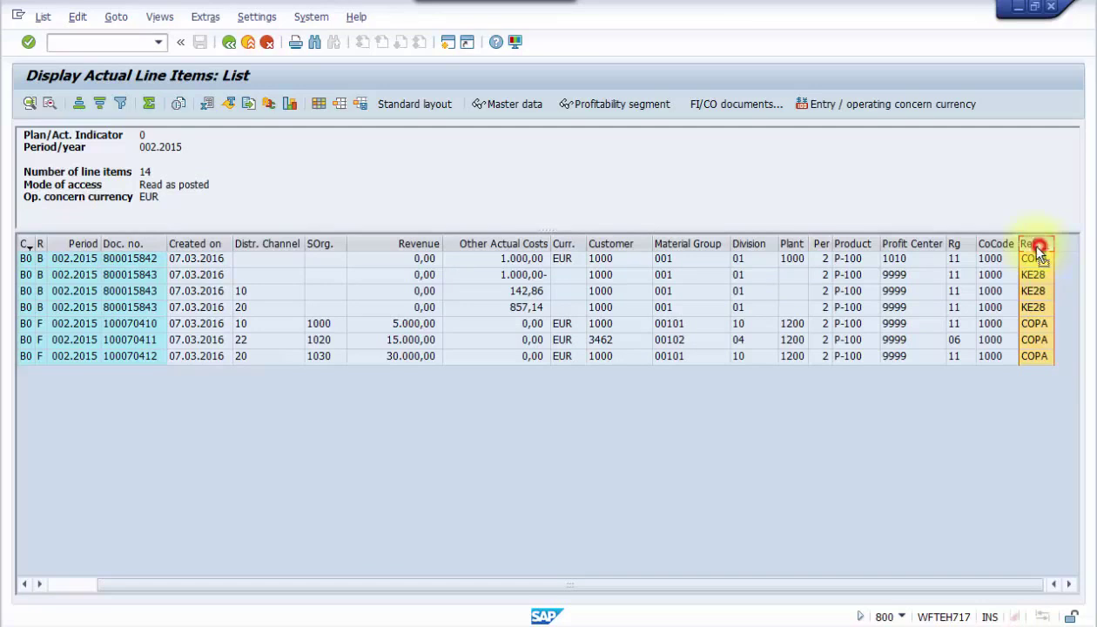
drag(1006, 254, 454, 281)
drag(294, 281, 292, 246)
click(296, 262)
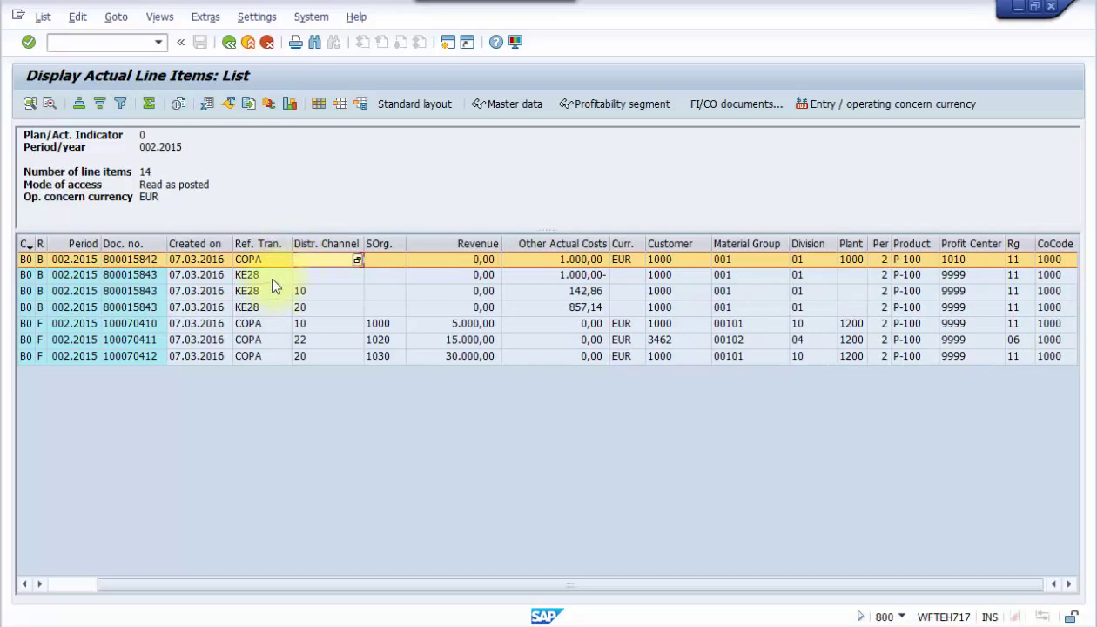
- Review the reference transaction entries of the three KE28 line items one by one
click(269, 275)
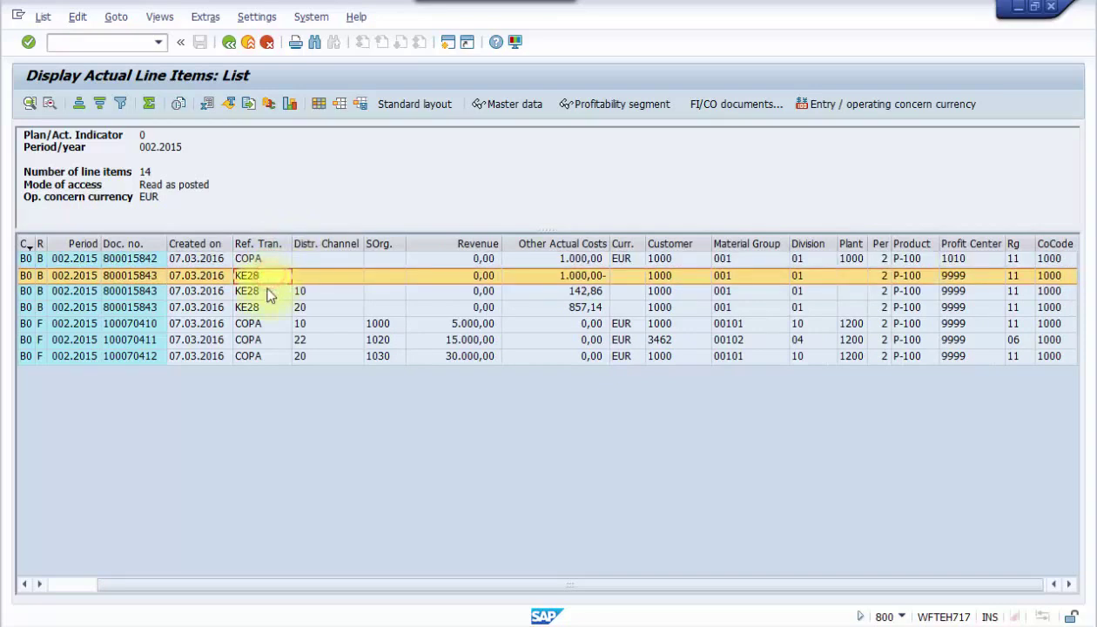
click(267, 290)
click(268, 304)
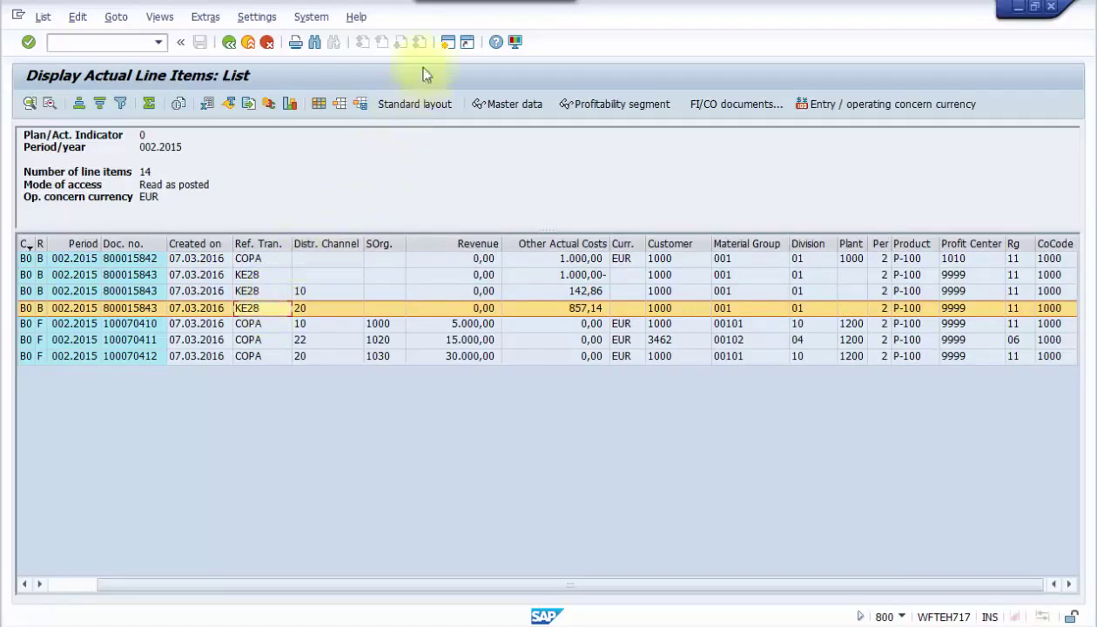
- Open a new session and expand the SAP menu tree through Accounting and Controlling to Profitability Analysis
click(445, 41)
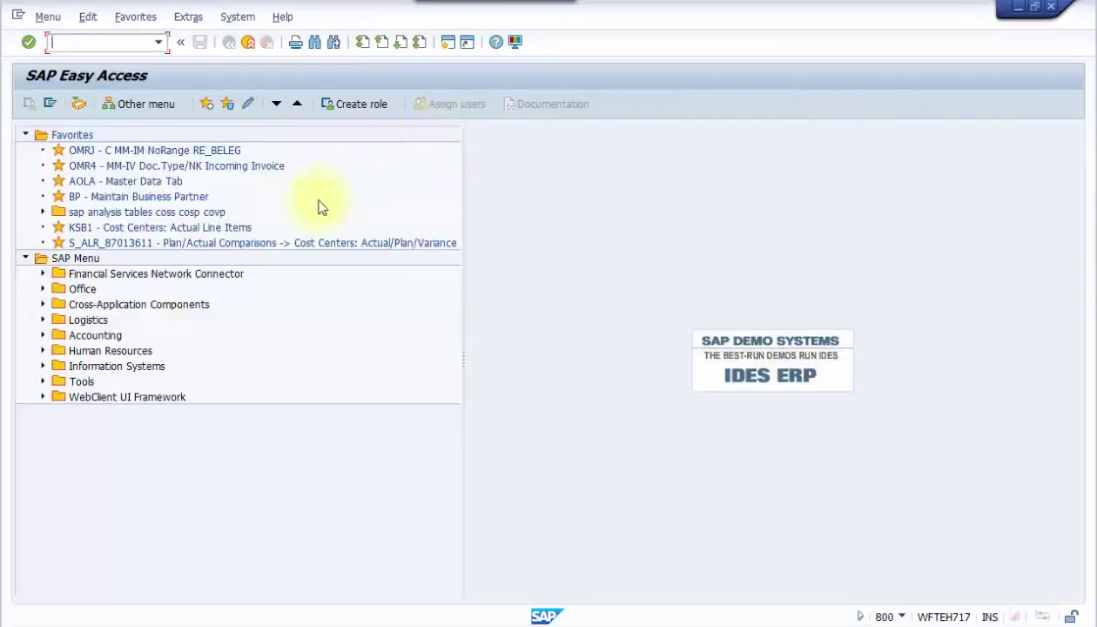
click(113, 337)
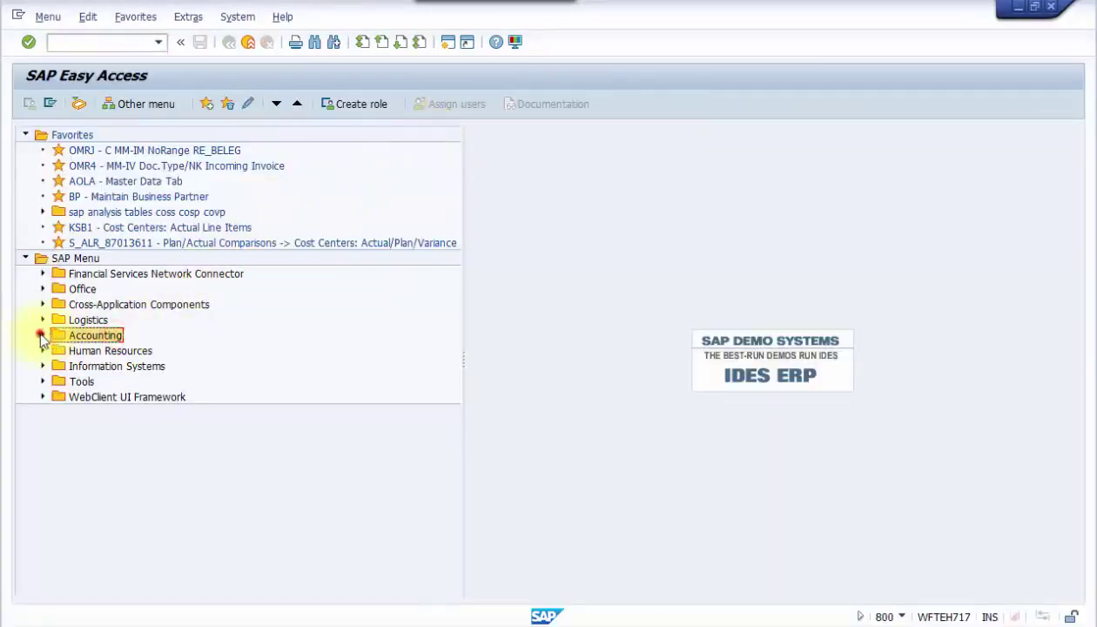
click(43, 335)
click(83, 383)
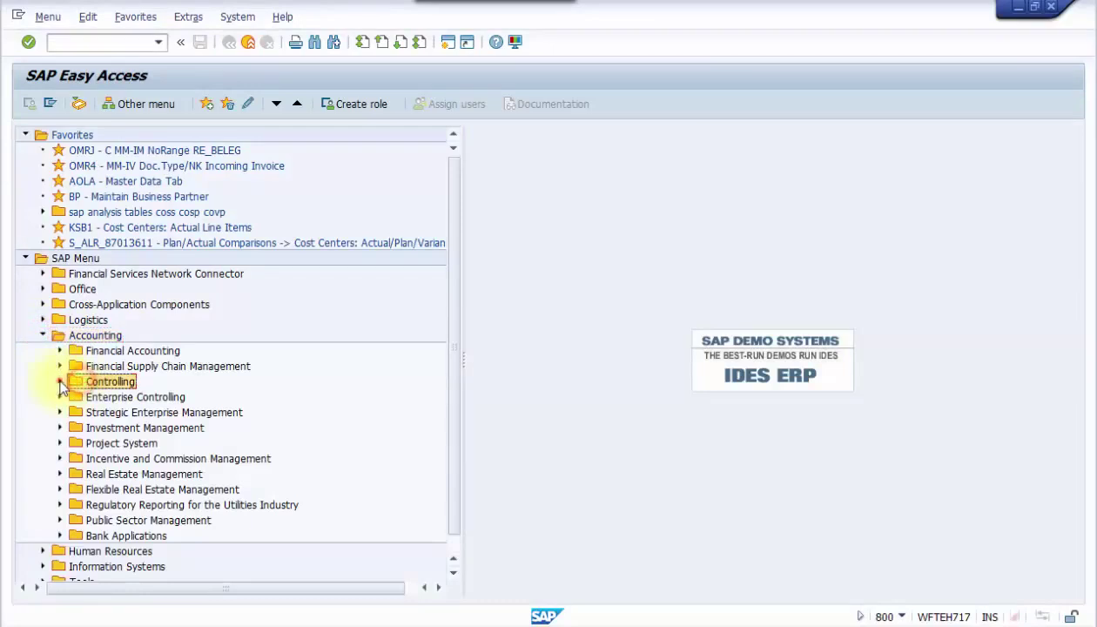
click(59, 382)
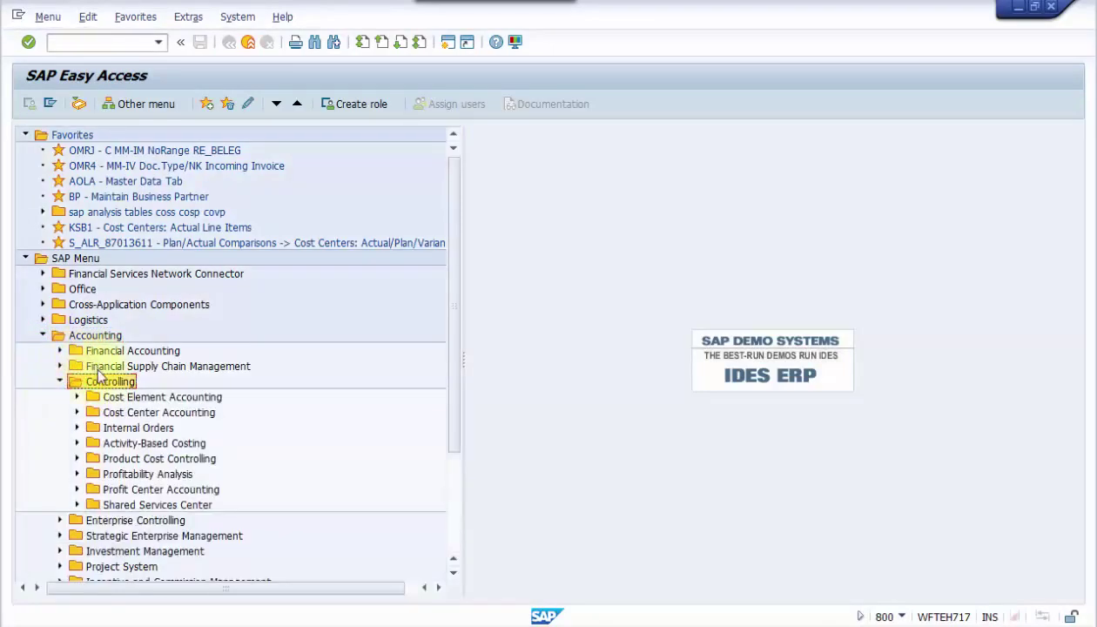
click(130, 475)
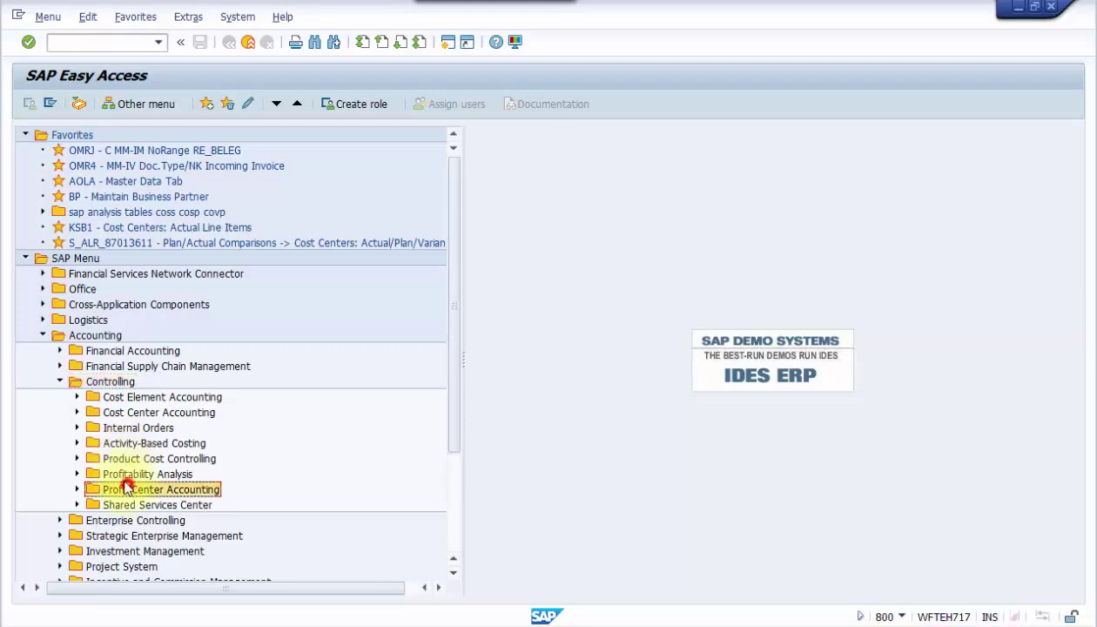
click(76, 473)
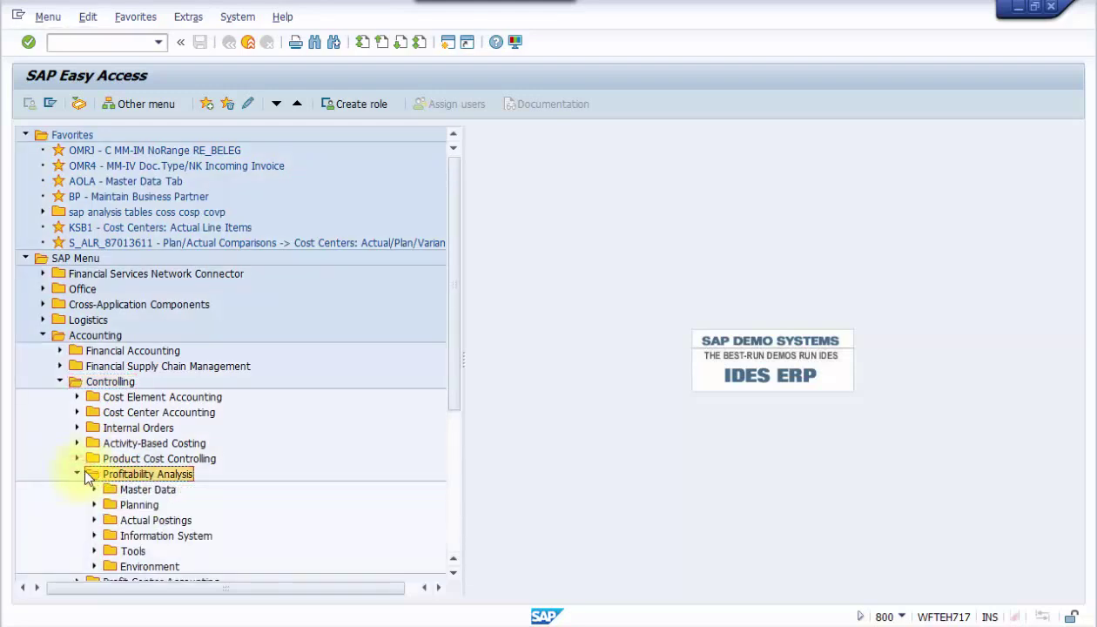
- Start the KE28L history transaction from Top-Down Distribution in the period-end closing of Actual Postings
scroll(145, 460, down, 2)
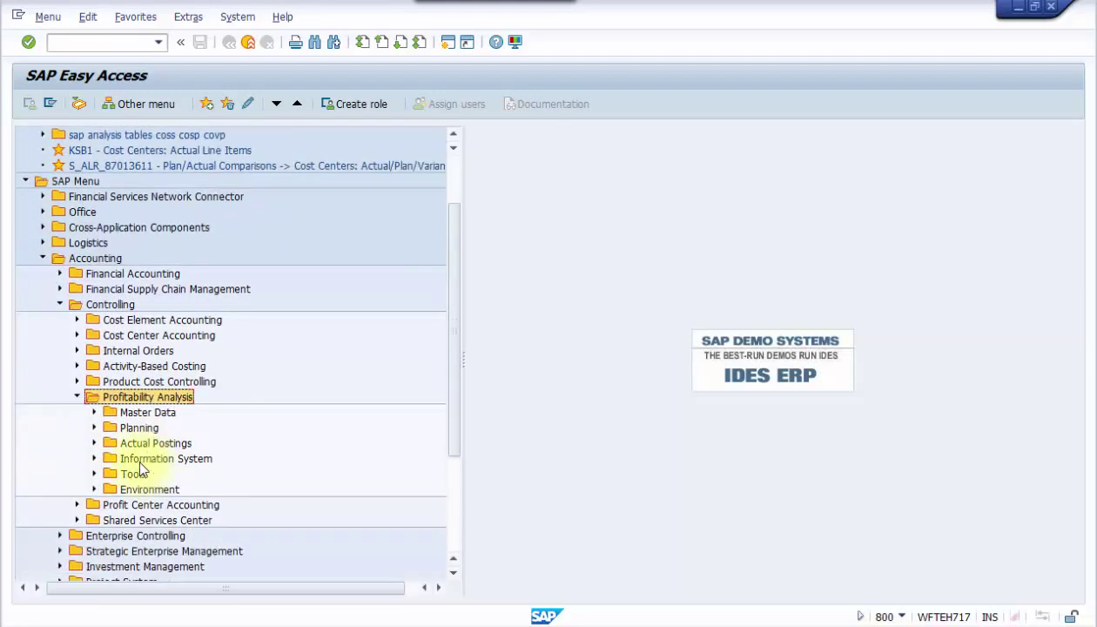
click(129, 442)
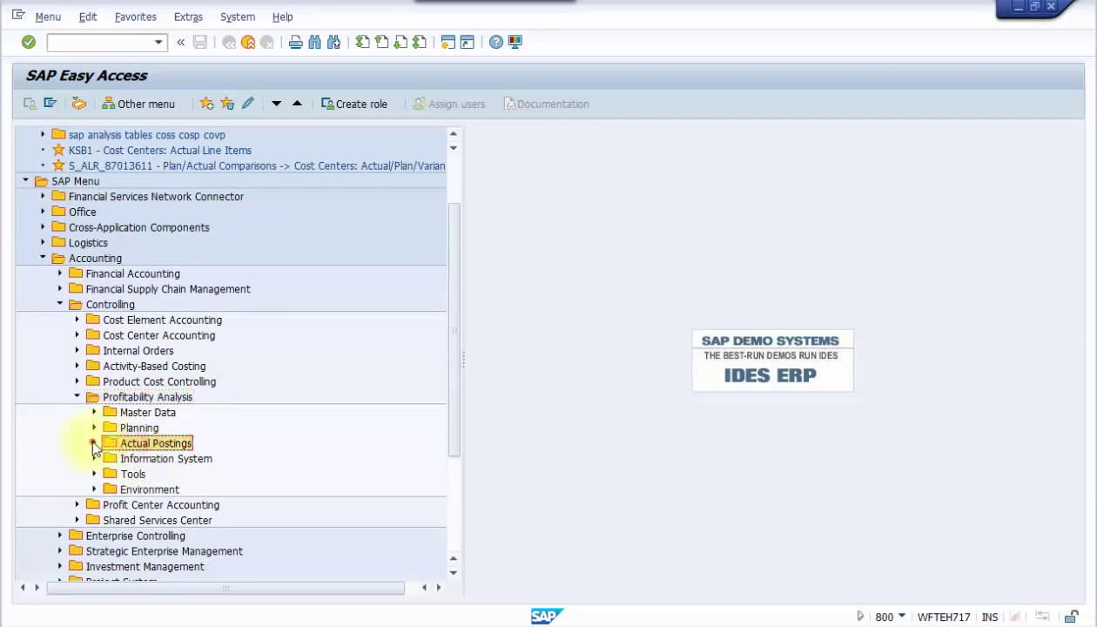
click(94, 443)
click(136, 506)
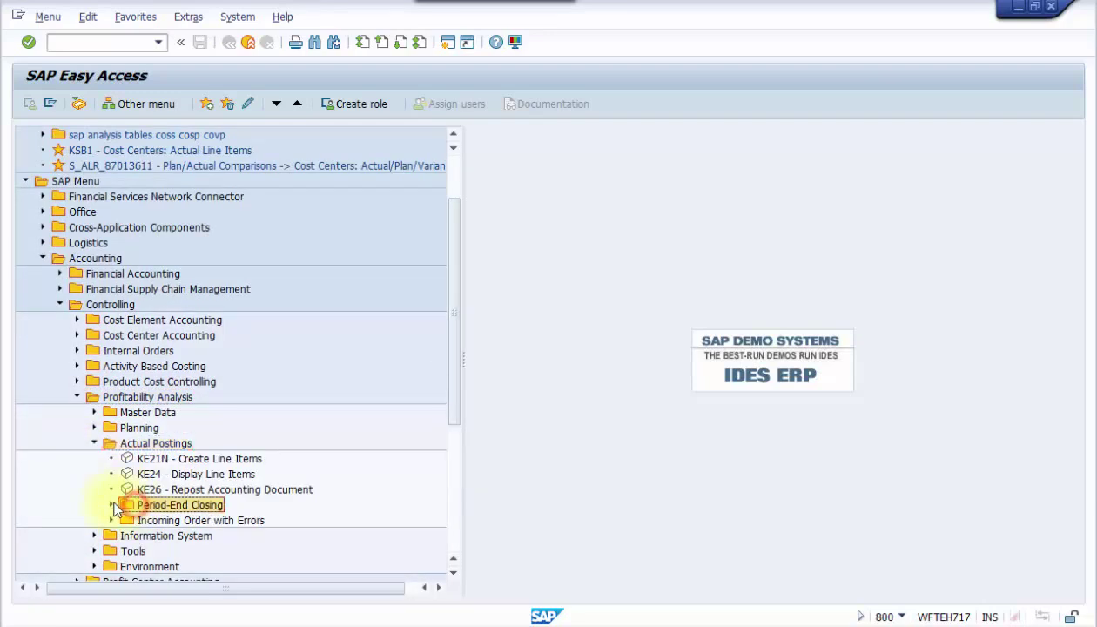
click(110, 505)
scroll(161, 448, down, 2)
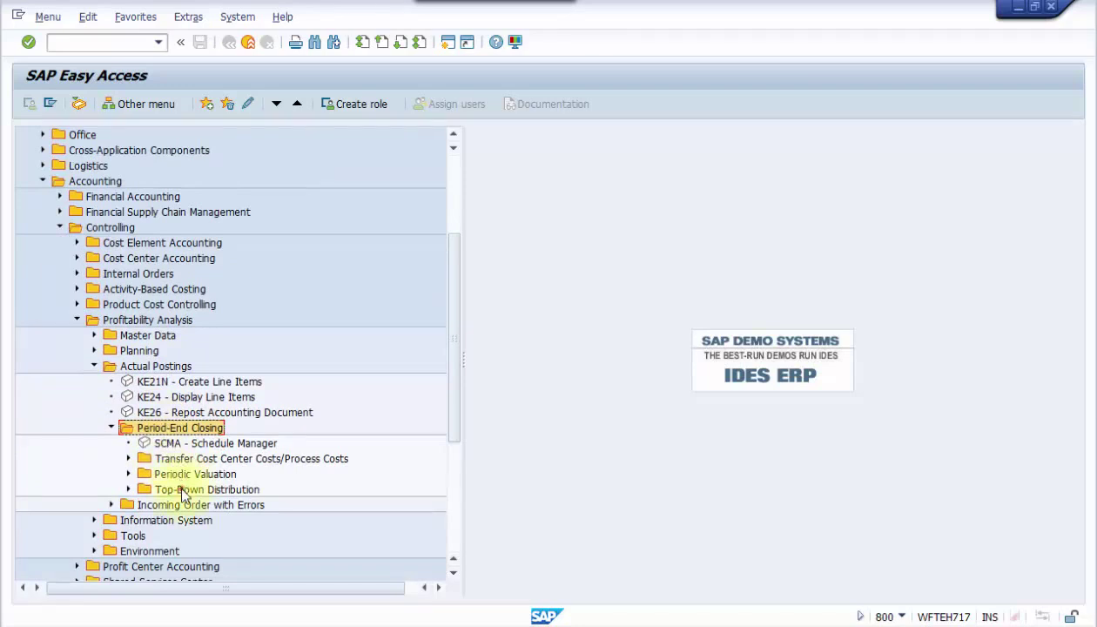
click(142, 489)
click(129, 489)
scroll(145, 445, down, 1)
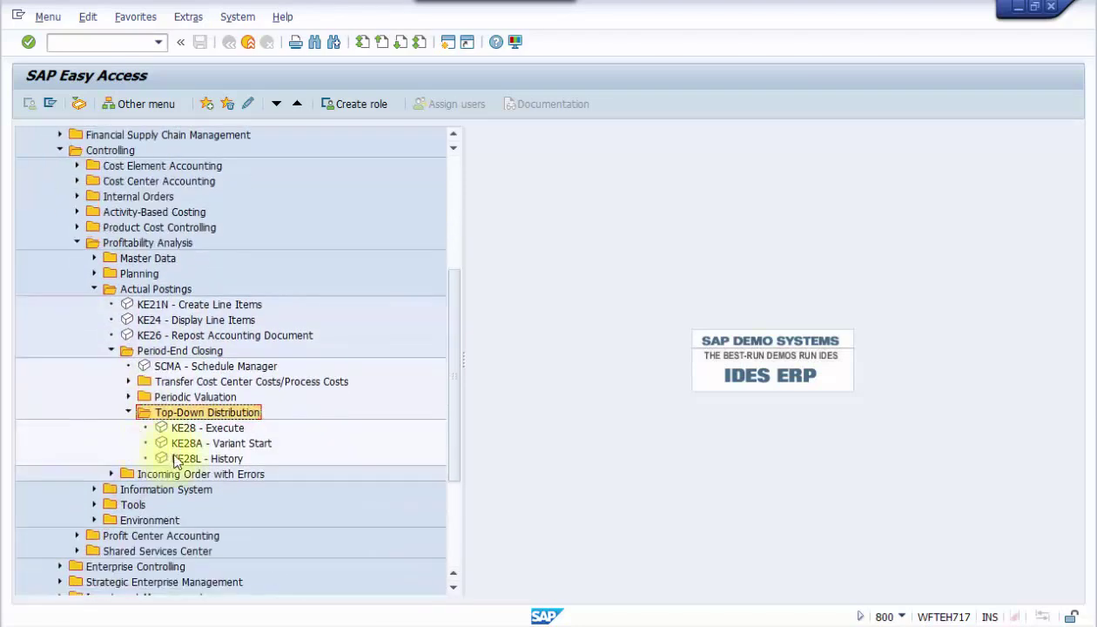
click(183, 459)
double_click(185, 459)
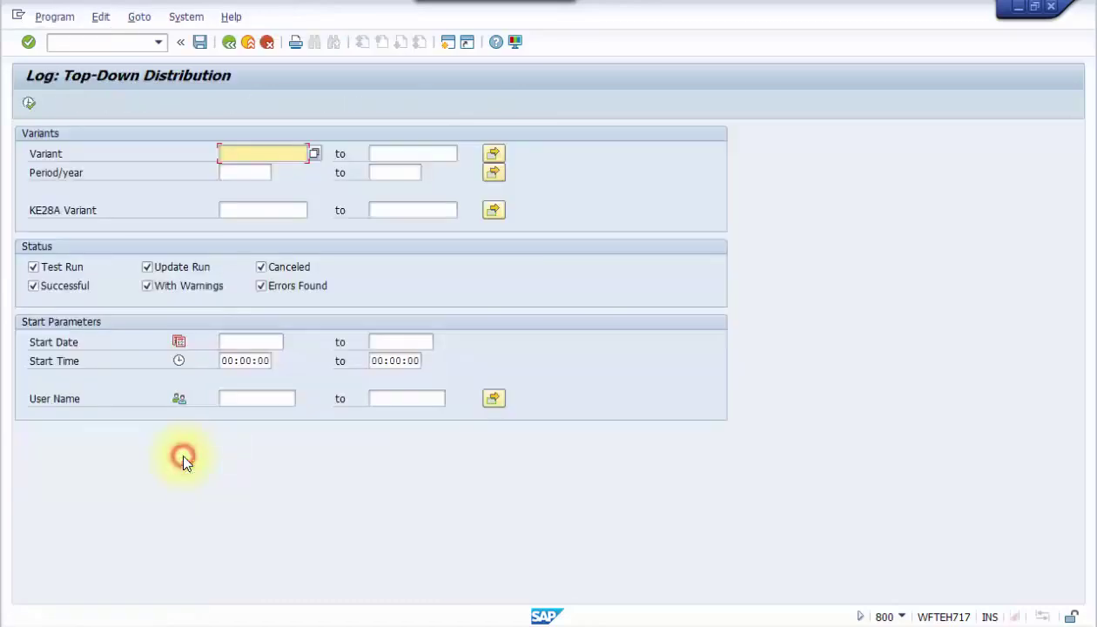
- Display the top-down distribution log for variant 002.2015NEW in period 002.2015, excluding test runs
click(256, 173)
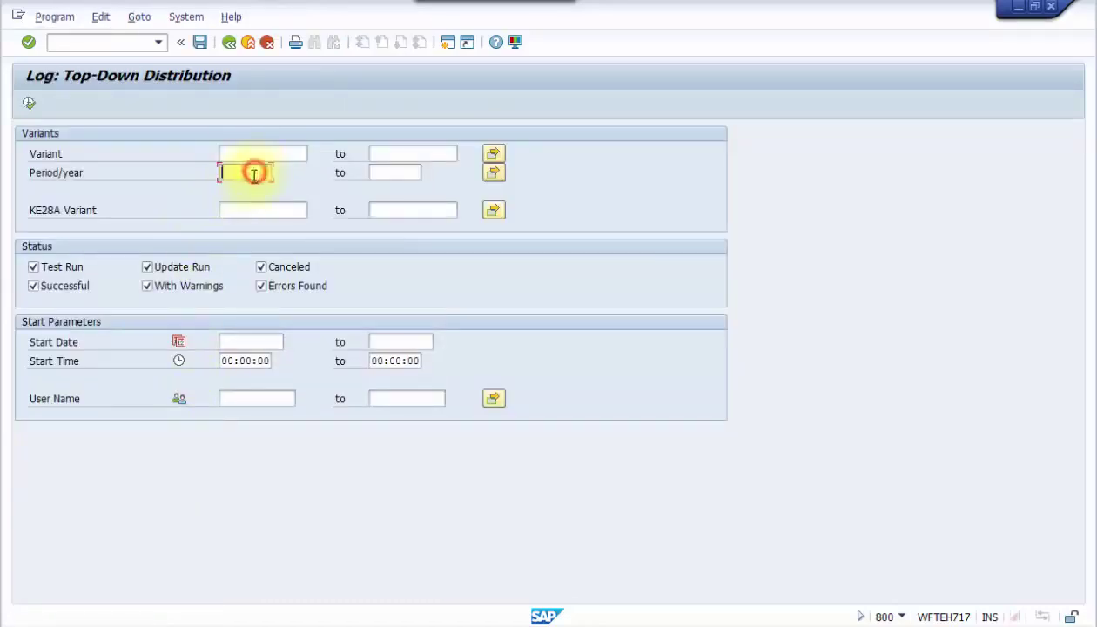
click(251, 191)
click(252, 158)
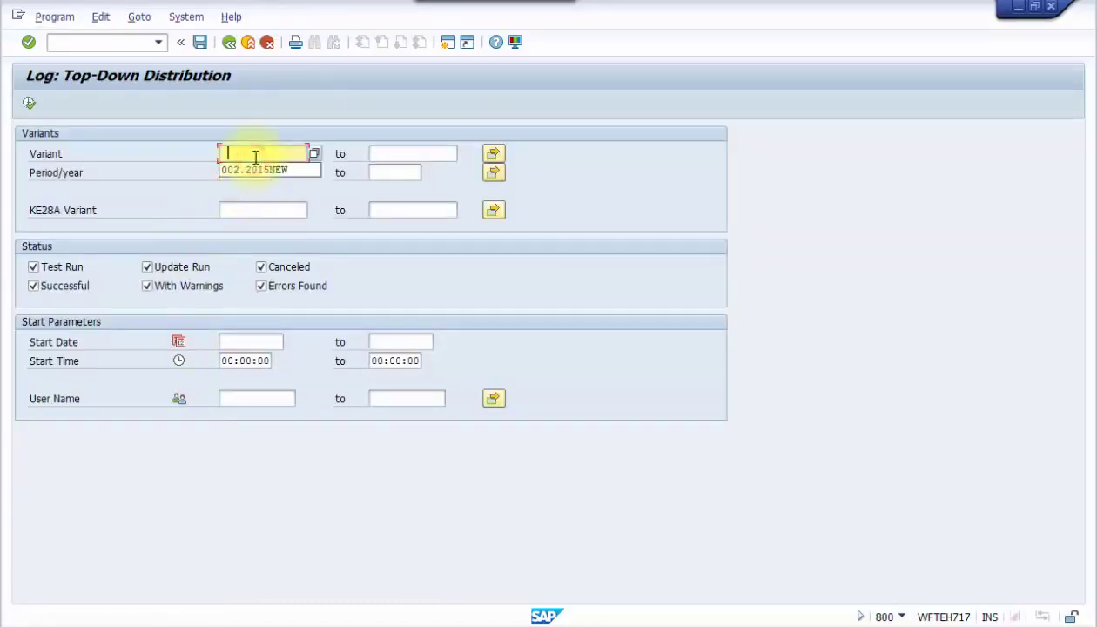
click(254, 172)
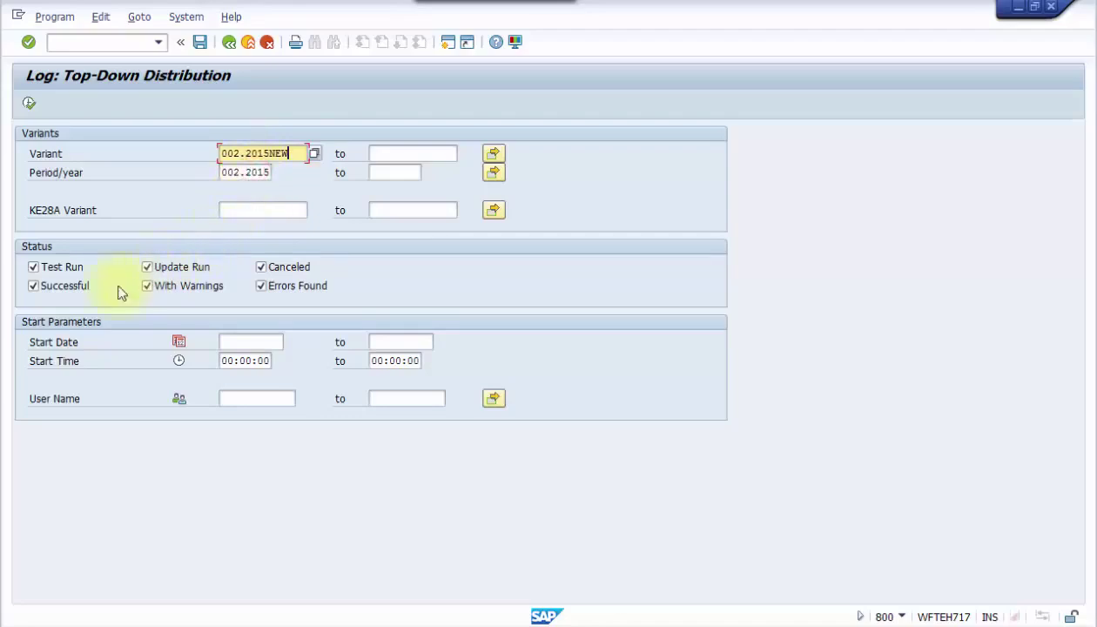
click(33, 267)
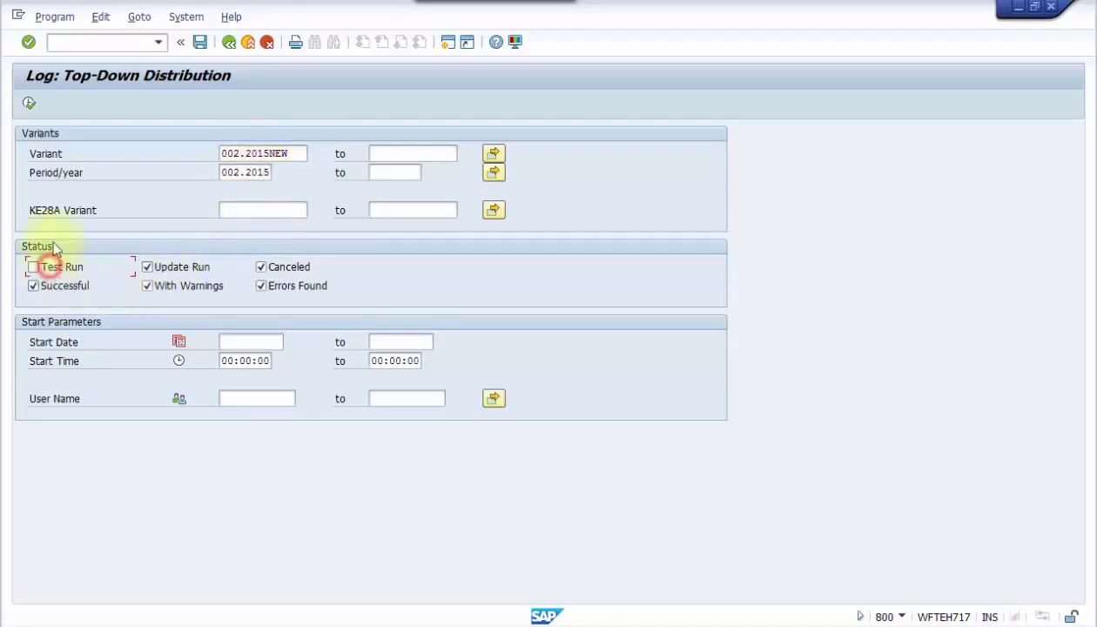
click(29, 103)
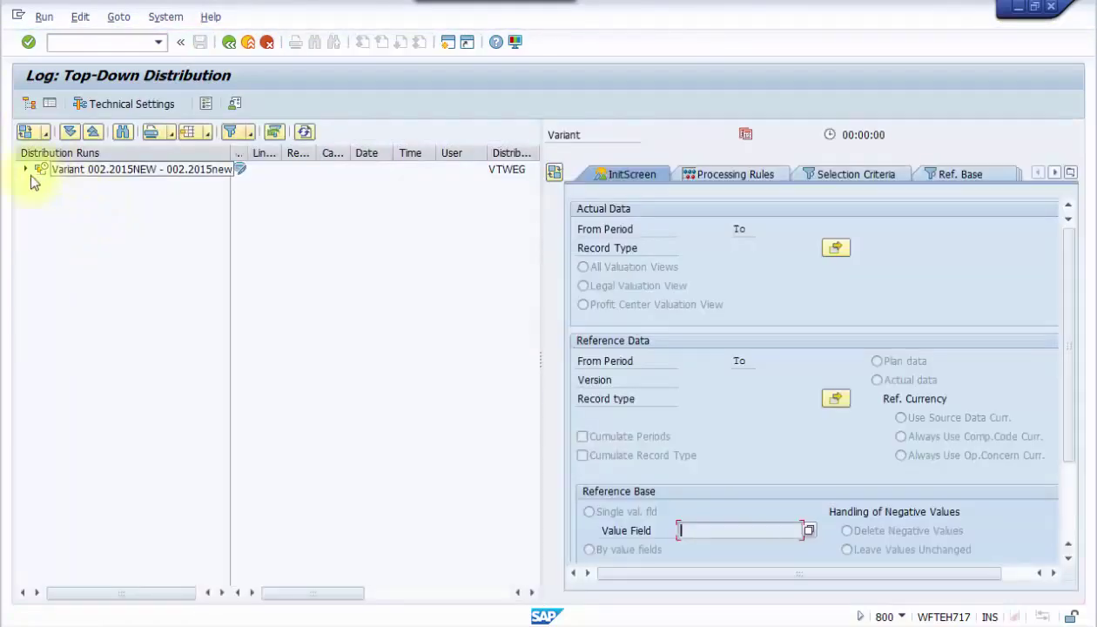
- Expand variant 002.2015NEW and period 002.2015, select the 07.03.2016 run and show its initial screen settings in a wider detail area
click(25, 171)
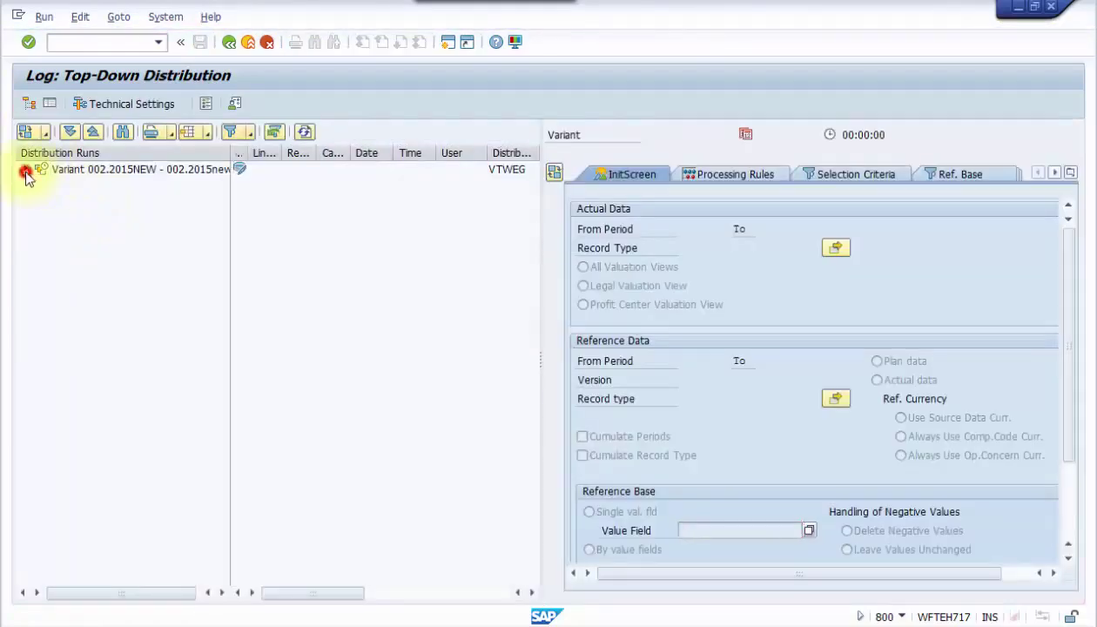
click(42, 186)
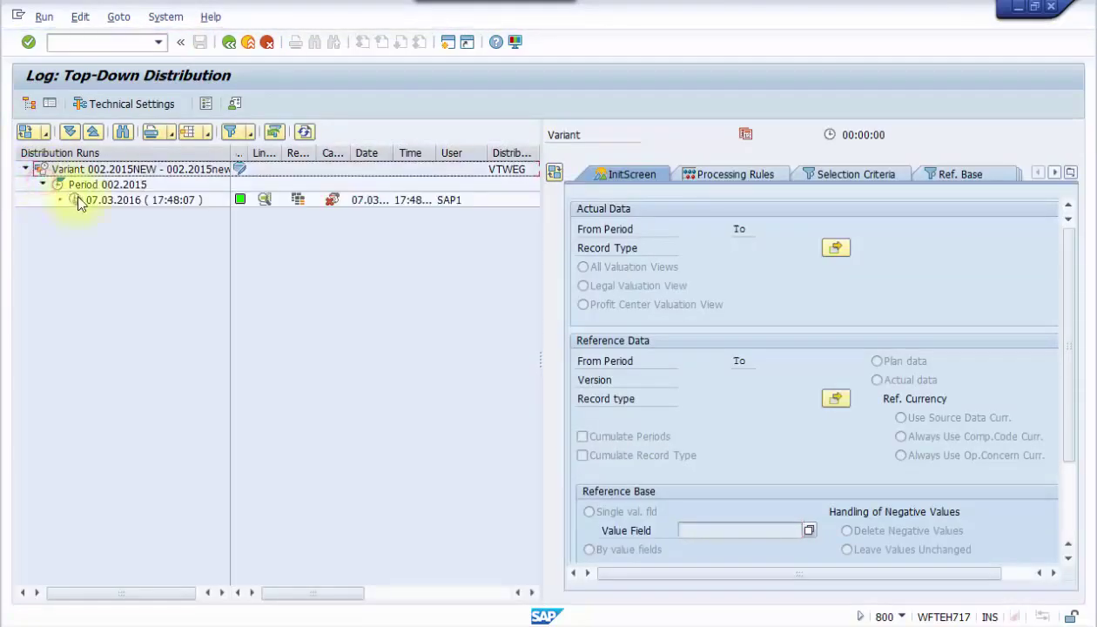
click(79, 200)
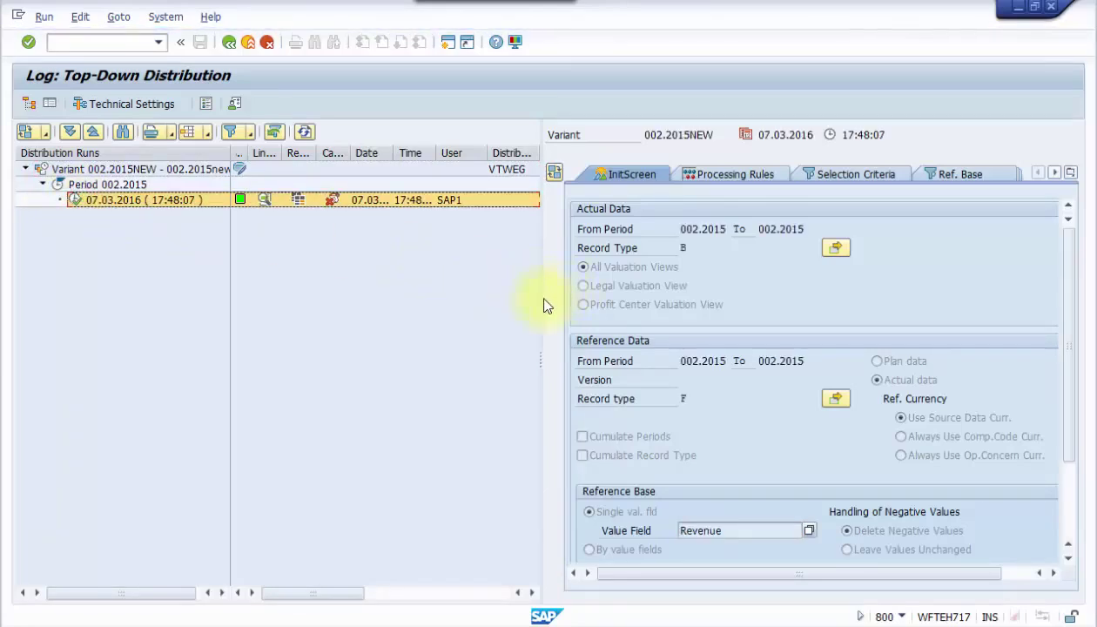
drag(541, 297, 404, 305)
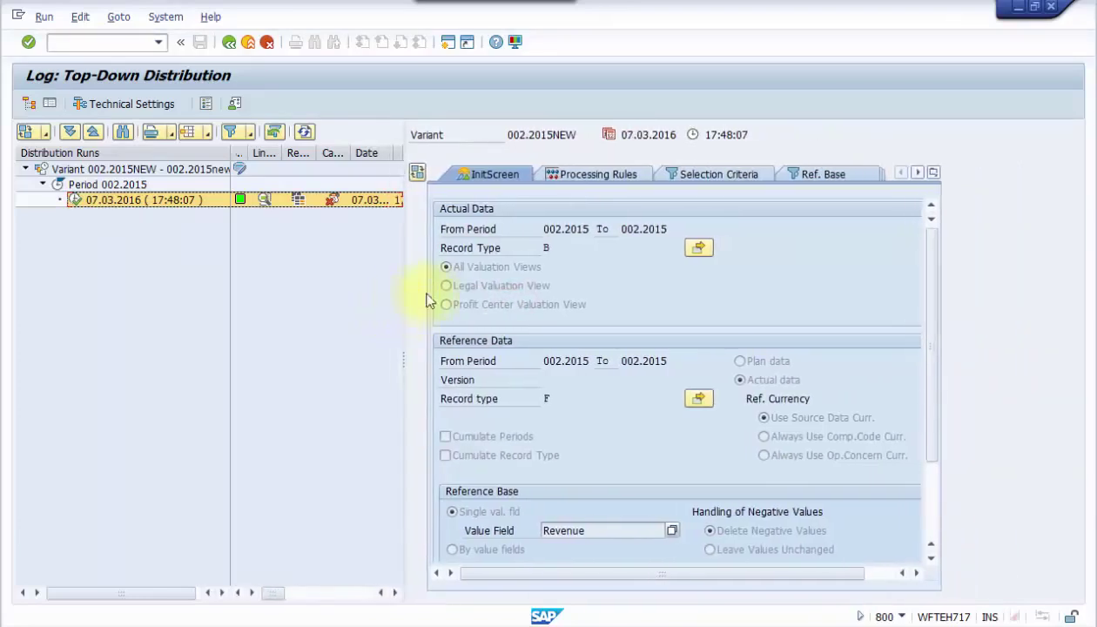
click(538, 227)
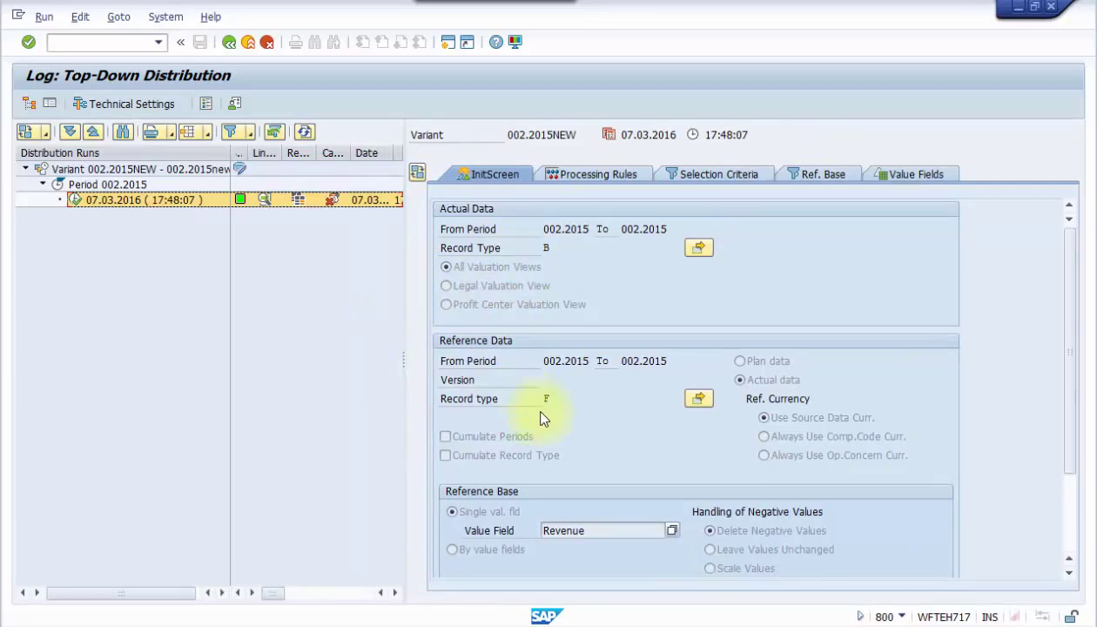
- Review the run's processing rules for all segment level characteristics, including the distribution level set for Distr. Channel
click(573, 173)
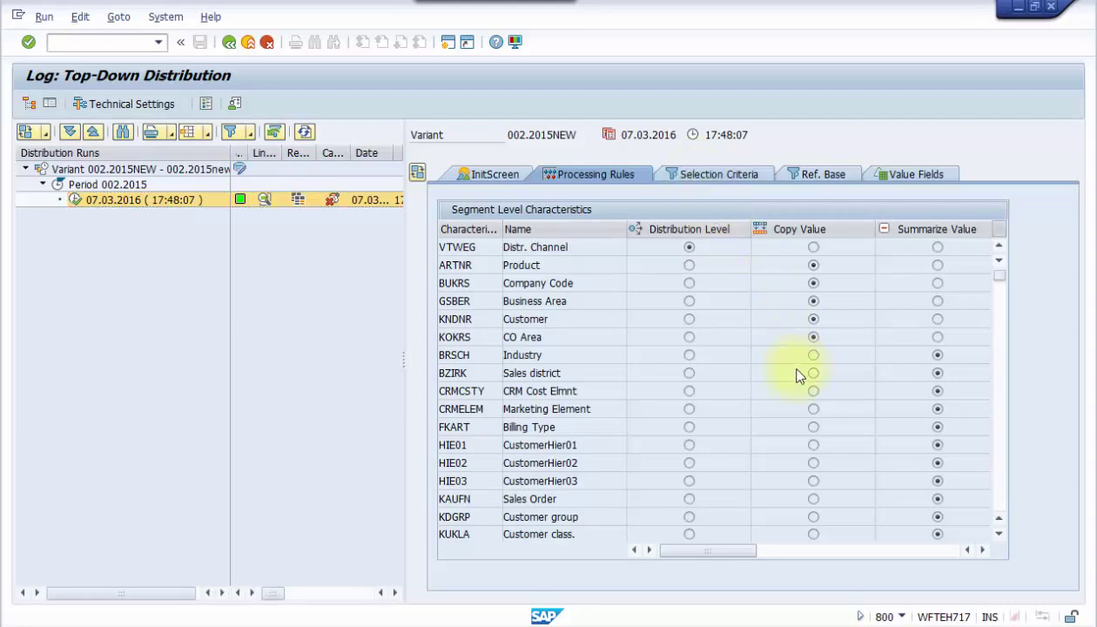
scroll(799, 376, down, 3)
scroll(799, 376, down, 6)
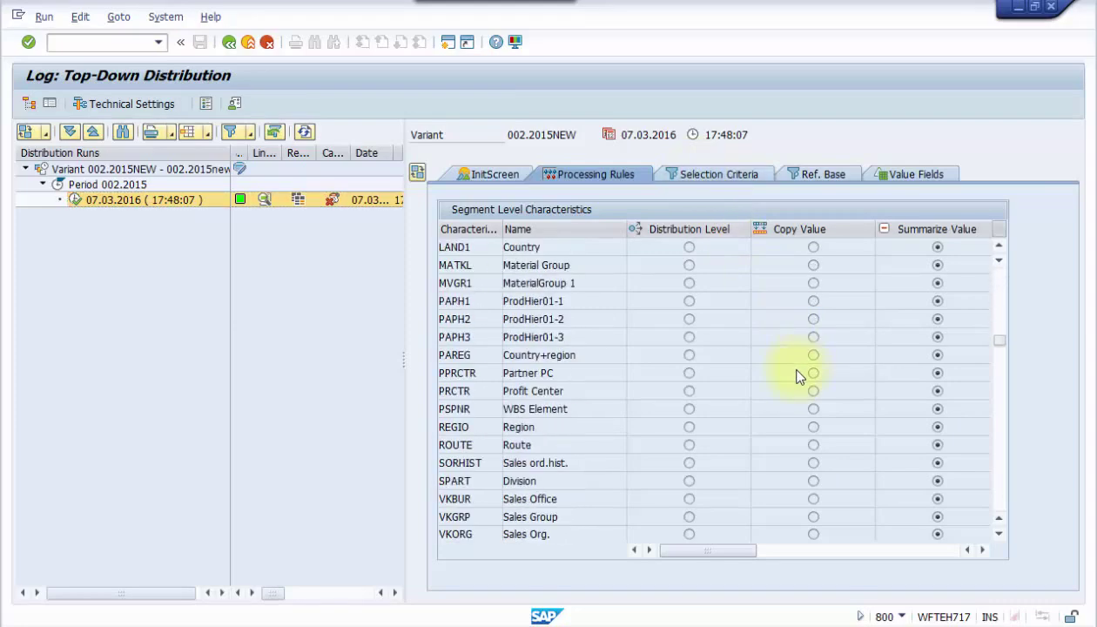
scroll(798, 376, down, 6)
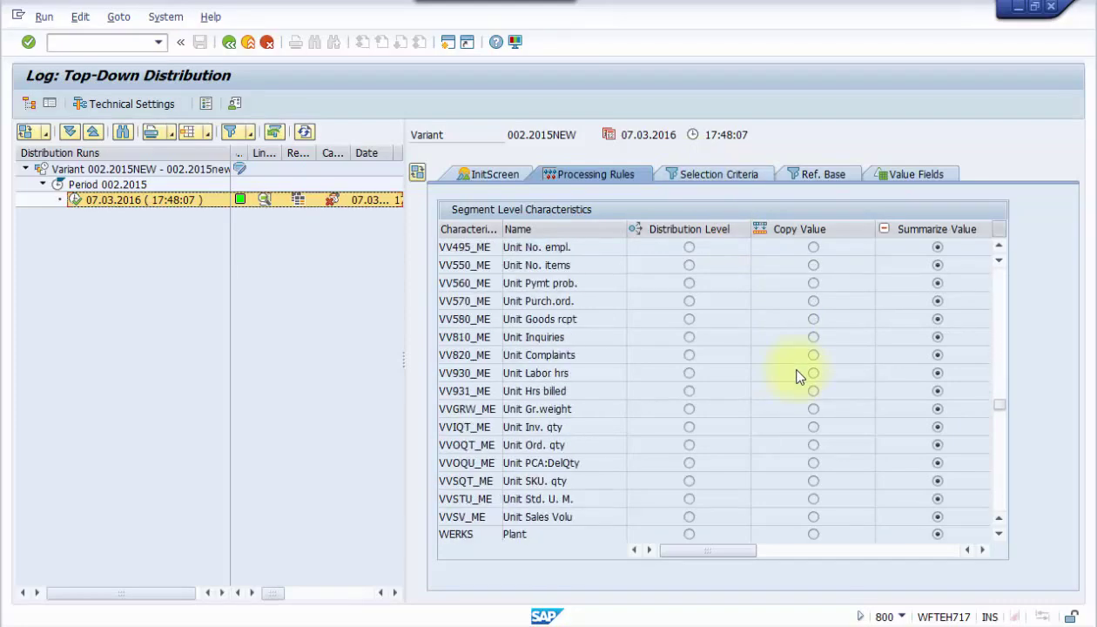
scroll(798, 376, down, 2)
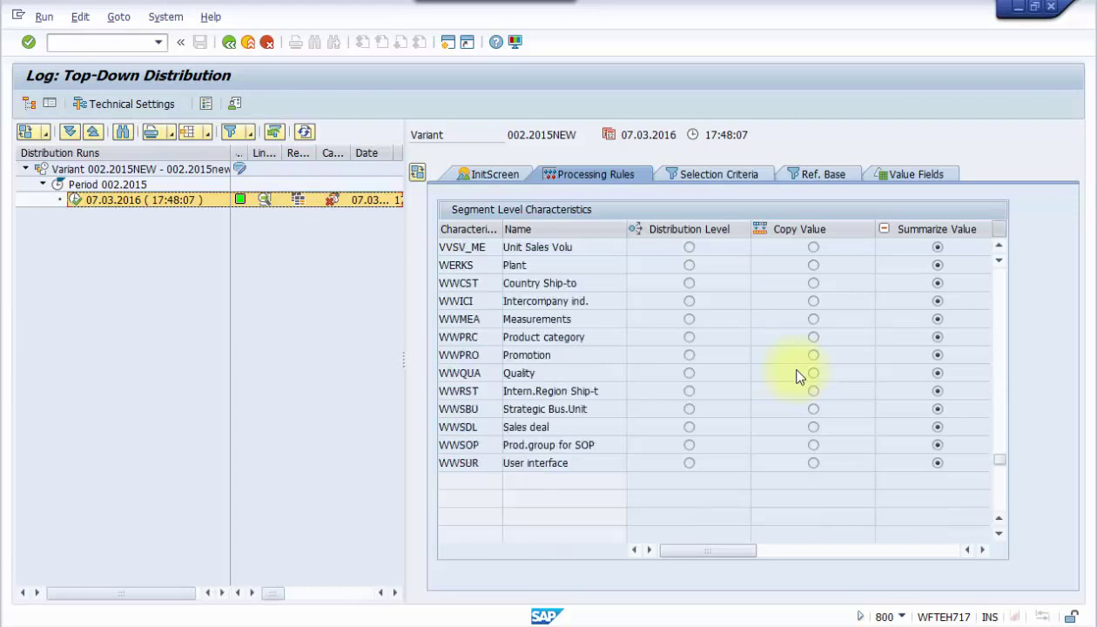
drag(997, 447, 1001, 265)
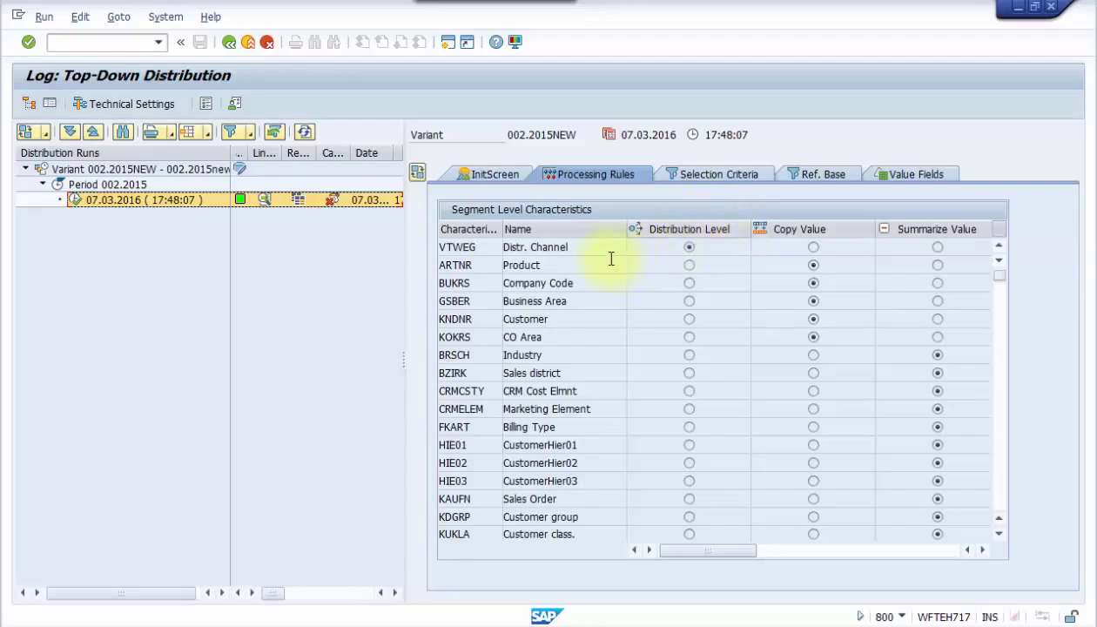
click(578, 252)
- Check the run's selection criteria, reference base and value fields, and return to its initial screen settings
click(713, 175)
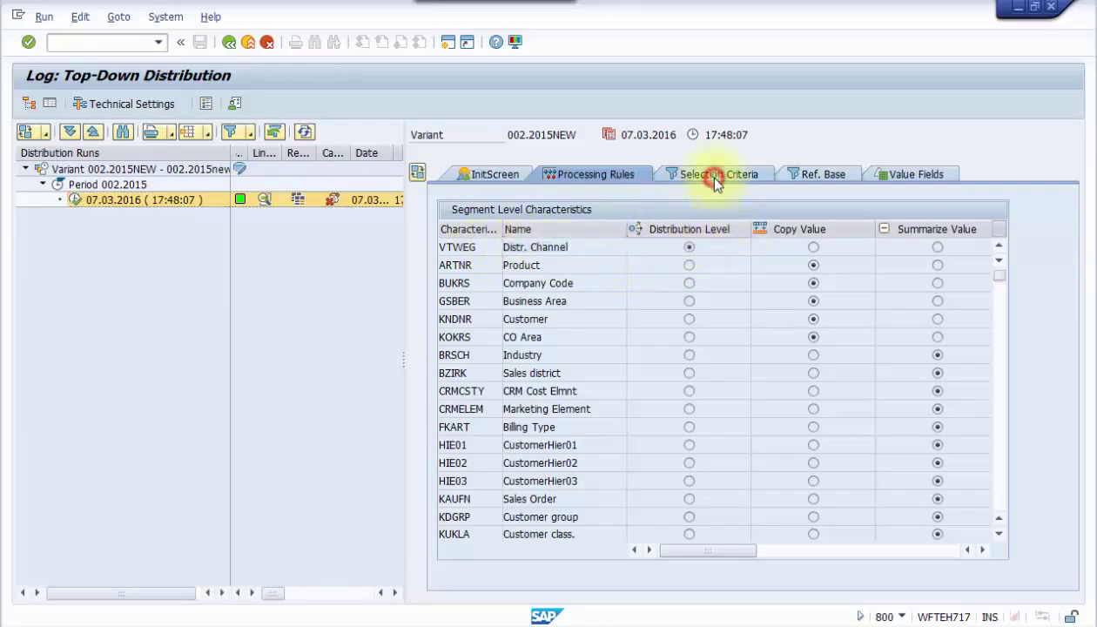
click(797, 171)
click(891, 181)
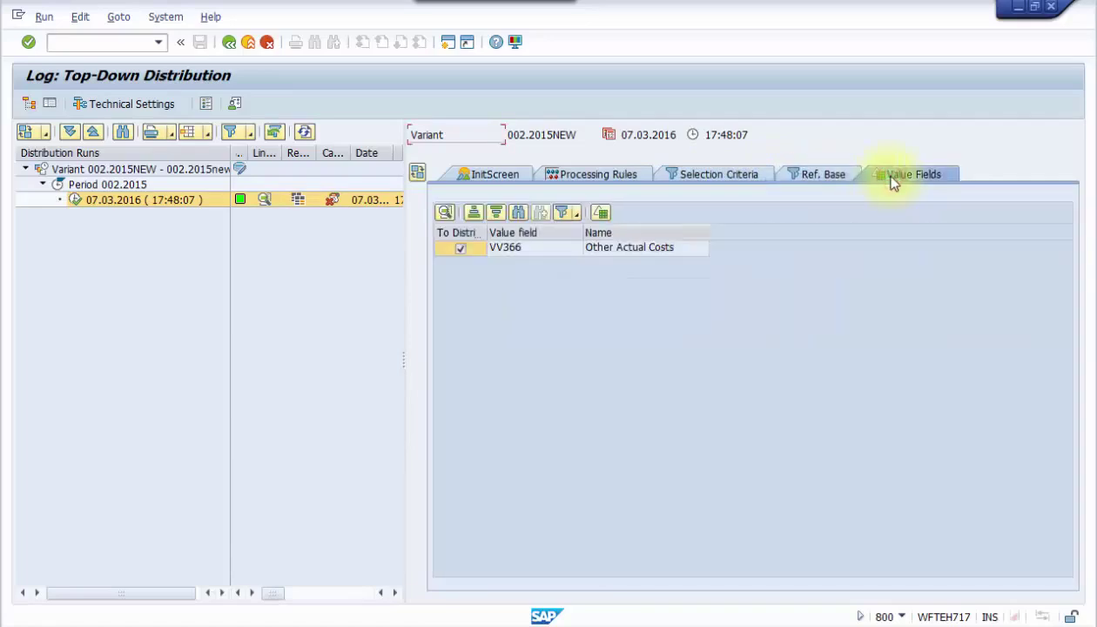
click(470, 175)
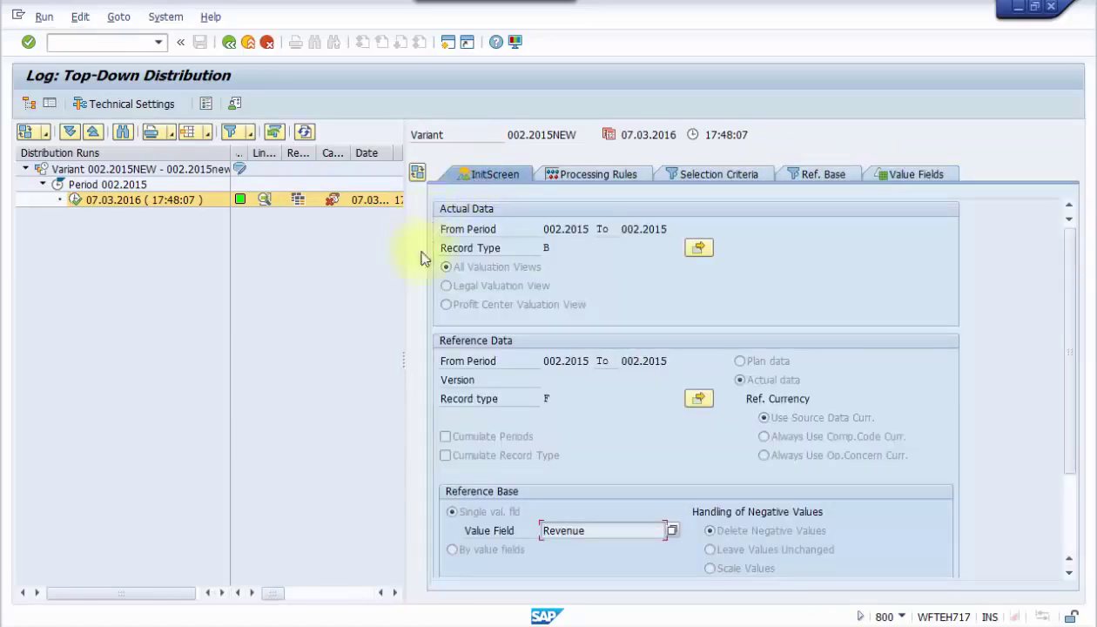
- Widen the run list and its Cancel Run column, and cancel the 07.03.2016 distribution run with reverse posting period 002.2015
drag(403, 357, 538, 356)
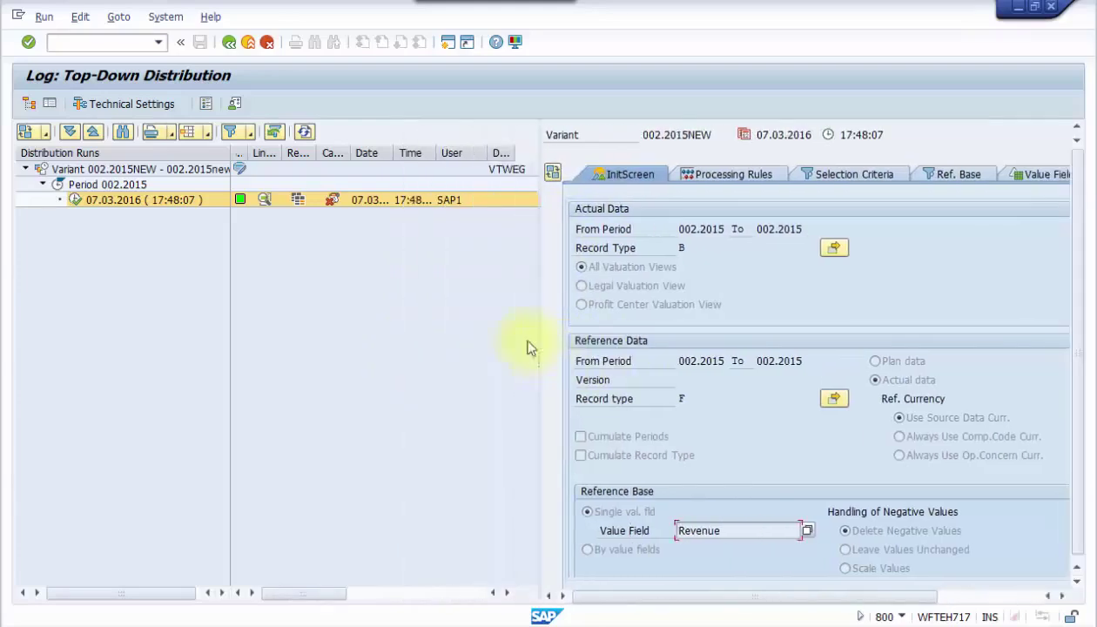
drag(348, 152, 416, 152)
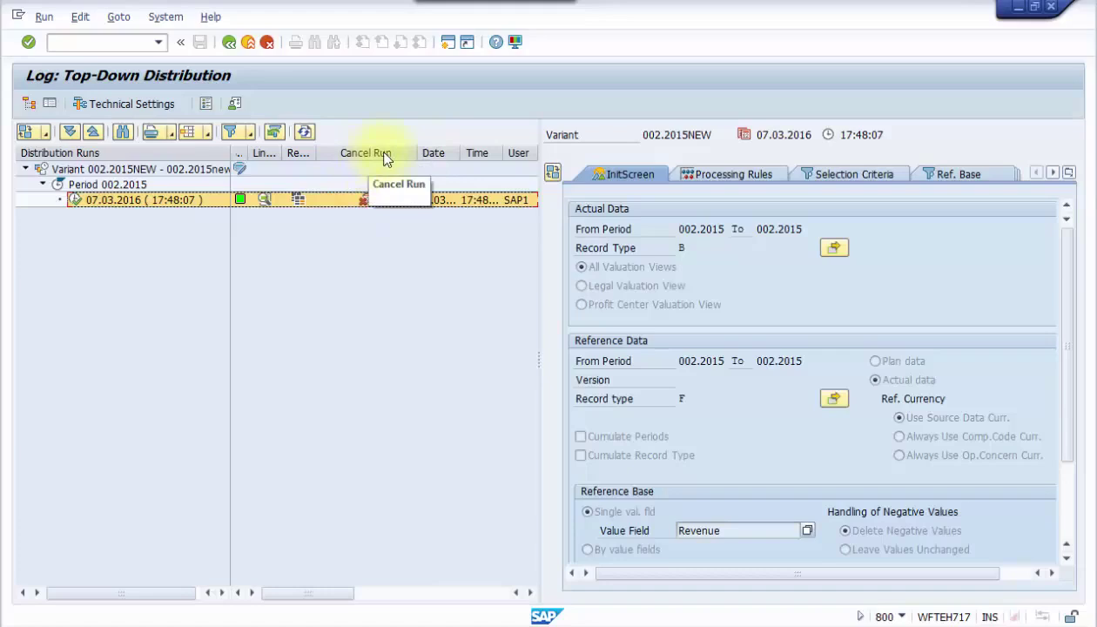
click(363, 201)
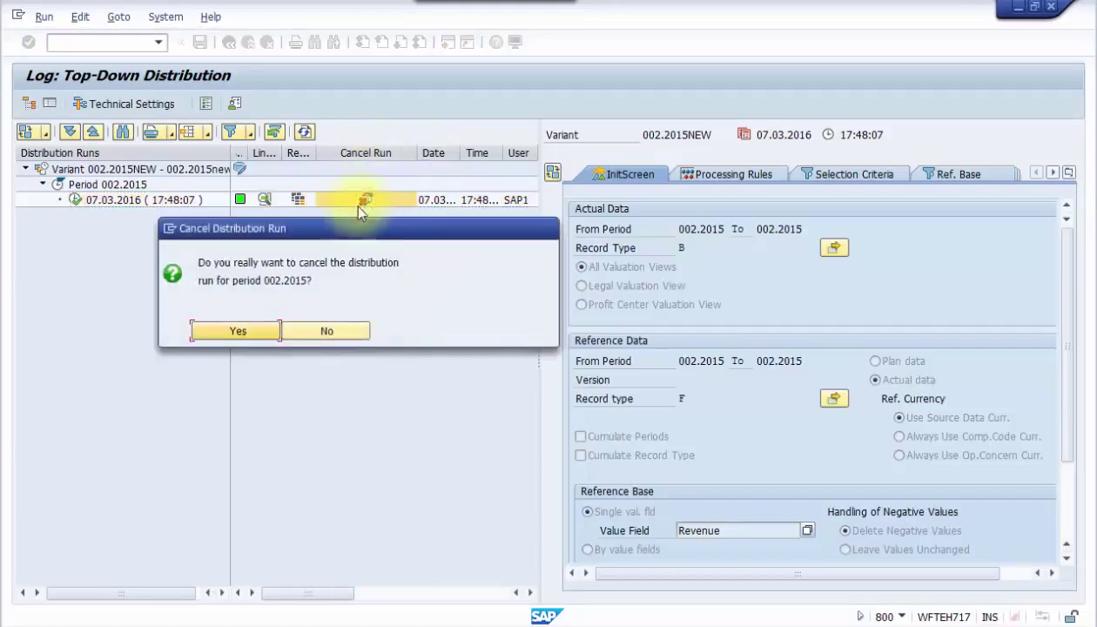
drag(206, 264, 379, 265)
drag(201, 280, 272, 311)
click(247, 327)
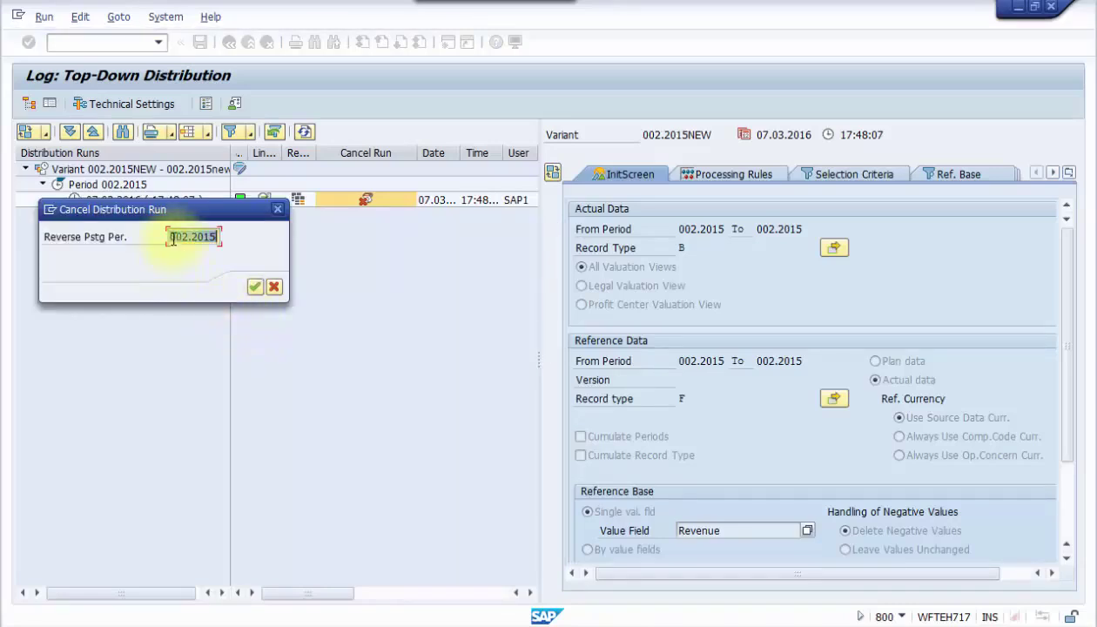
click(255, 286)
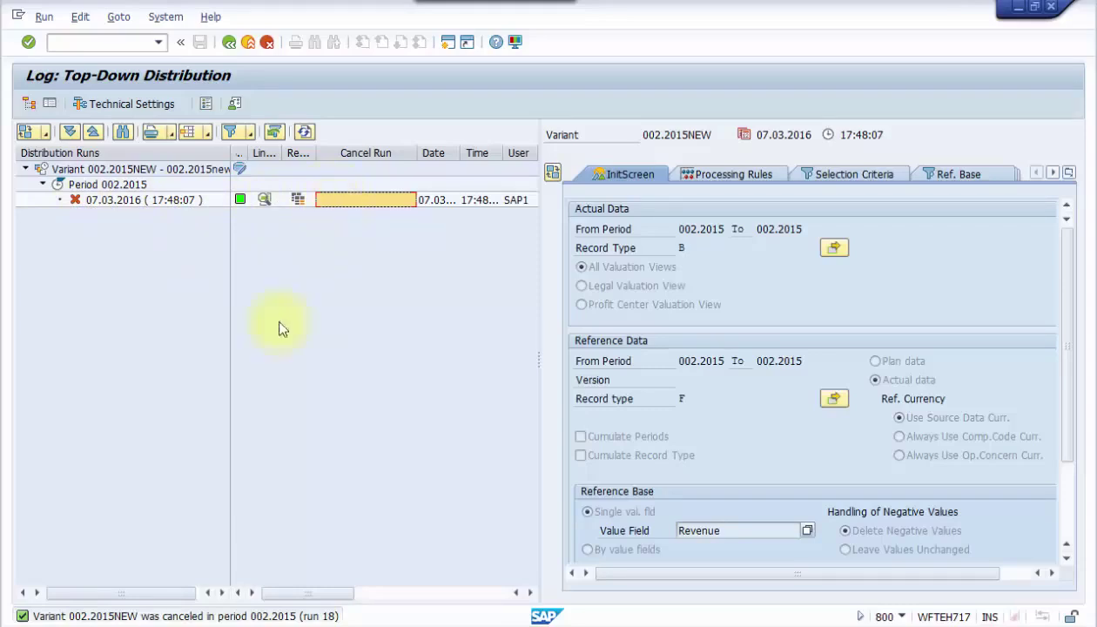
- Review the detailed text of the status message about the cancelled distribution run and close it
double_click(124, 616)
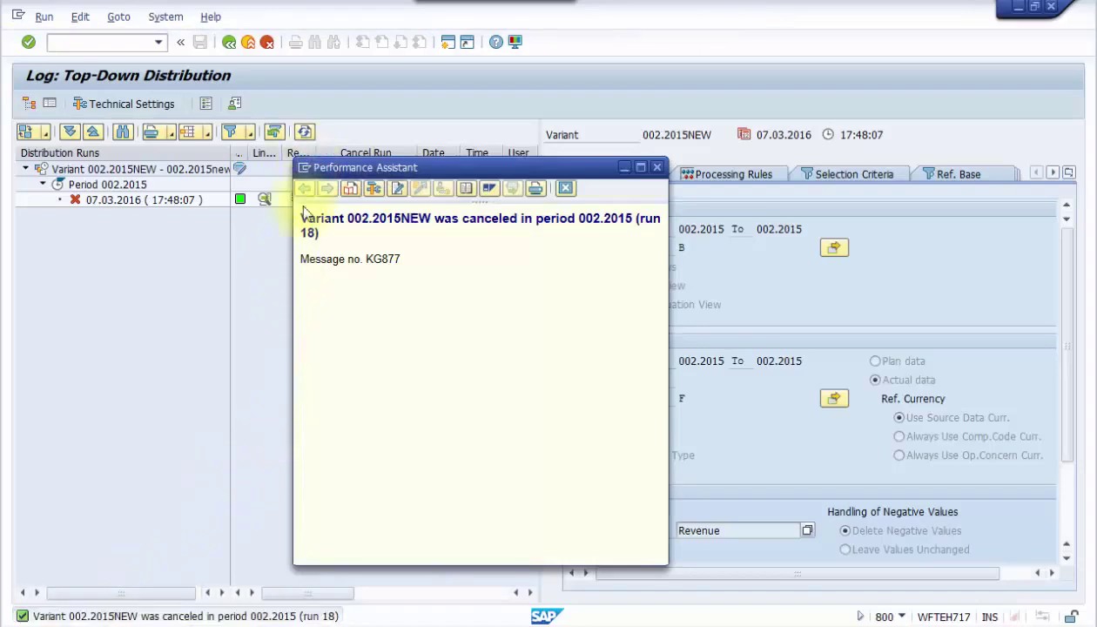
drag(302, 218, 402, 253)
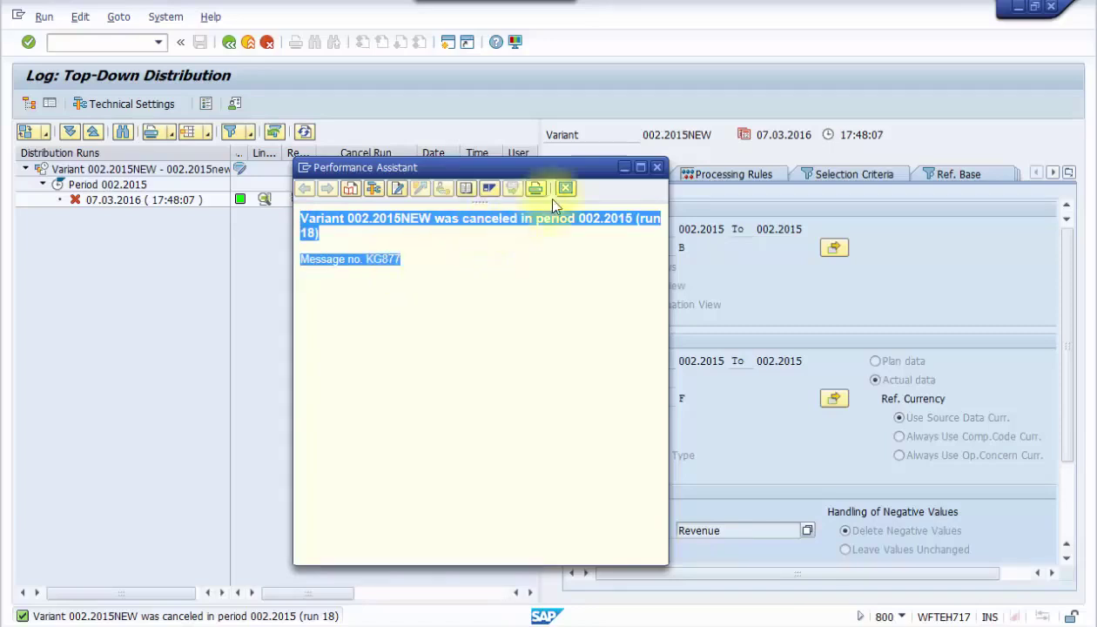
click(655, 169)
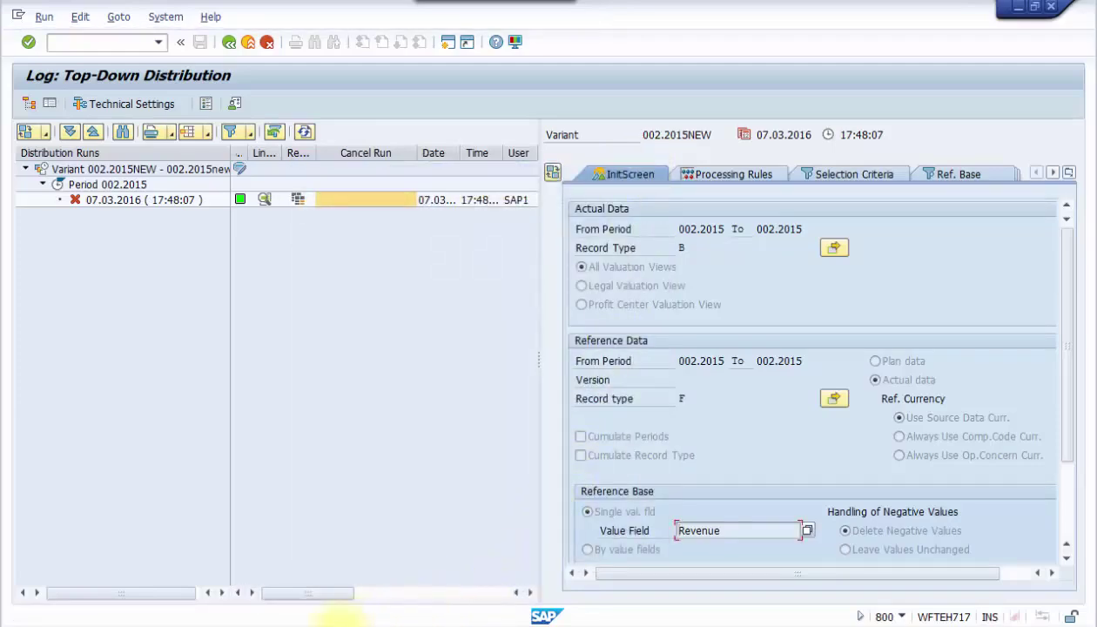
- Switch to the actual line items list and rerun its selection for period 002.2015 with layout KP28
click(331, 610)
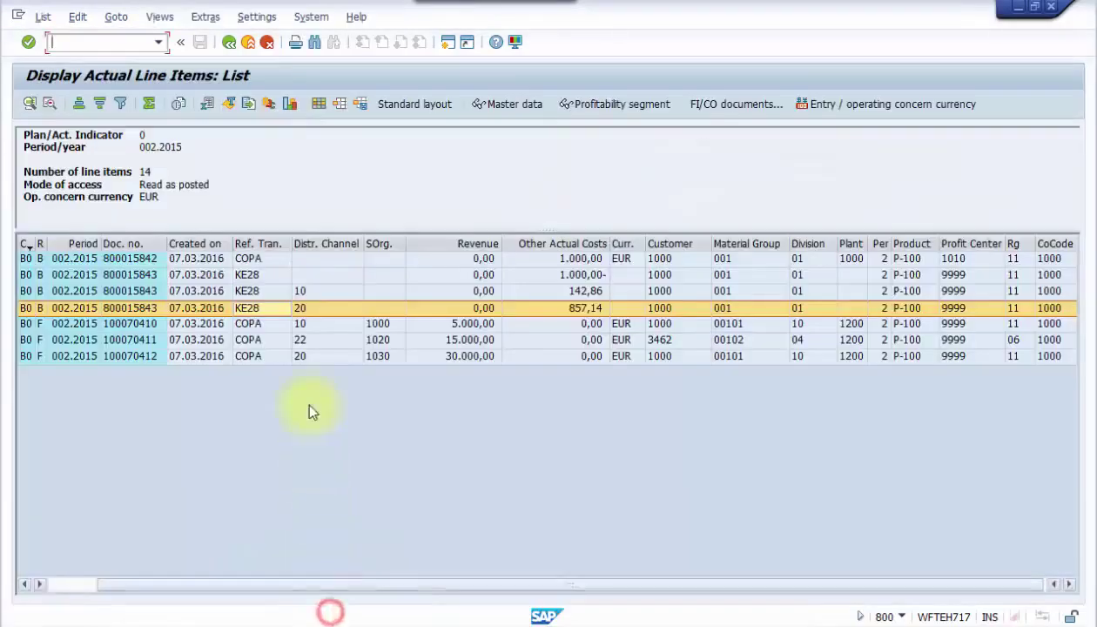
click(227, 44)
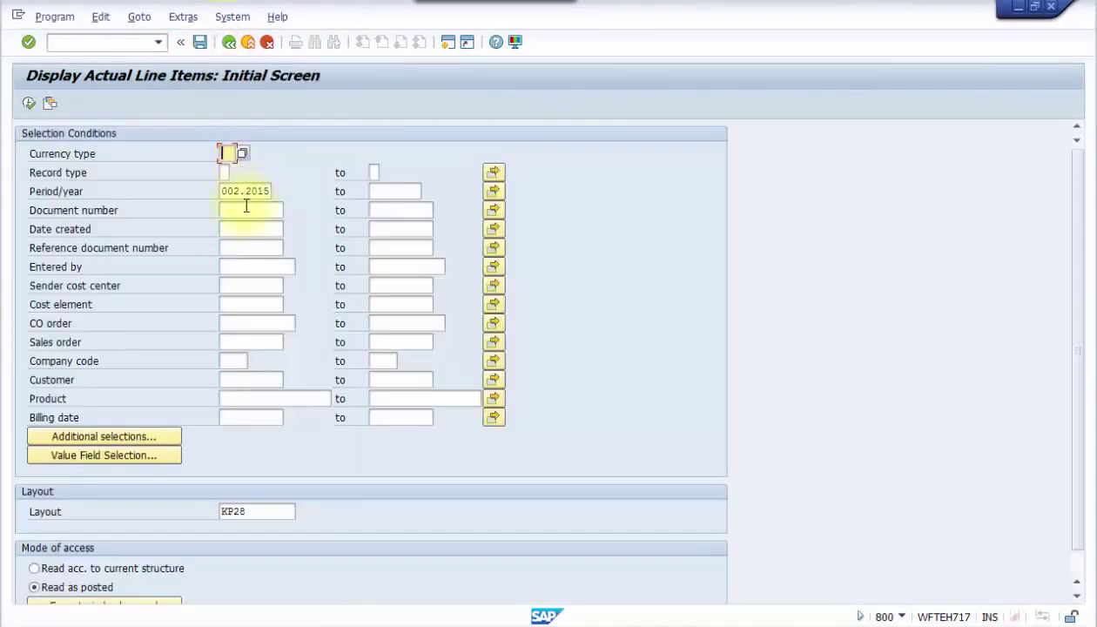
click(25, 102)
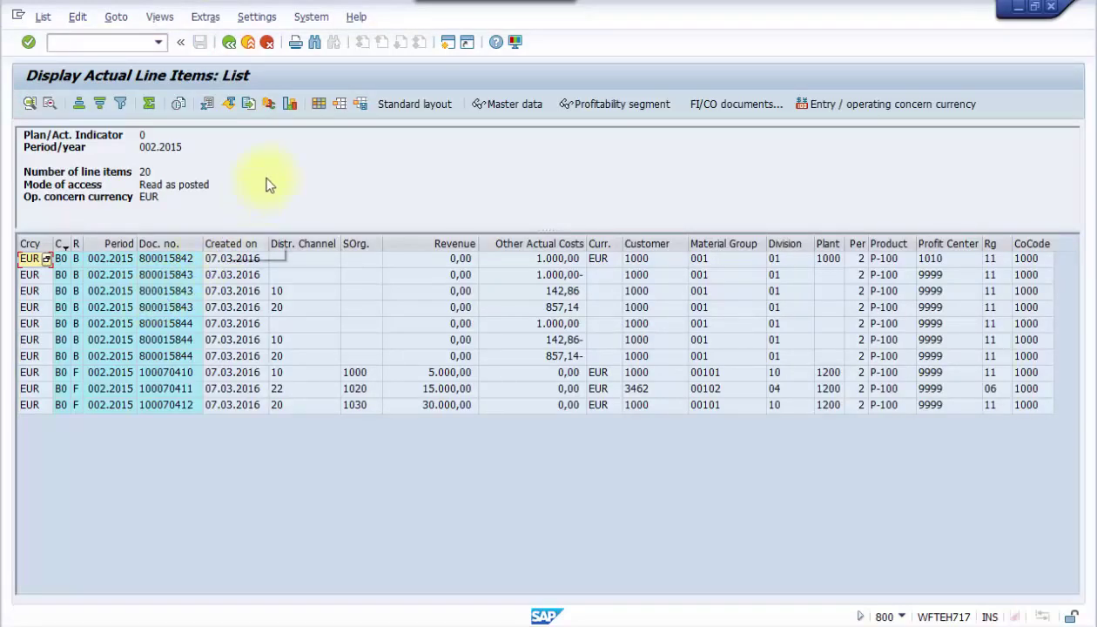
- Add the Reference Transact. column to the line item list and place it directly before Distr. Channel
click(320, 103)
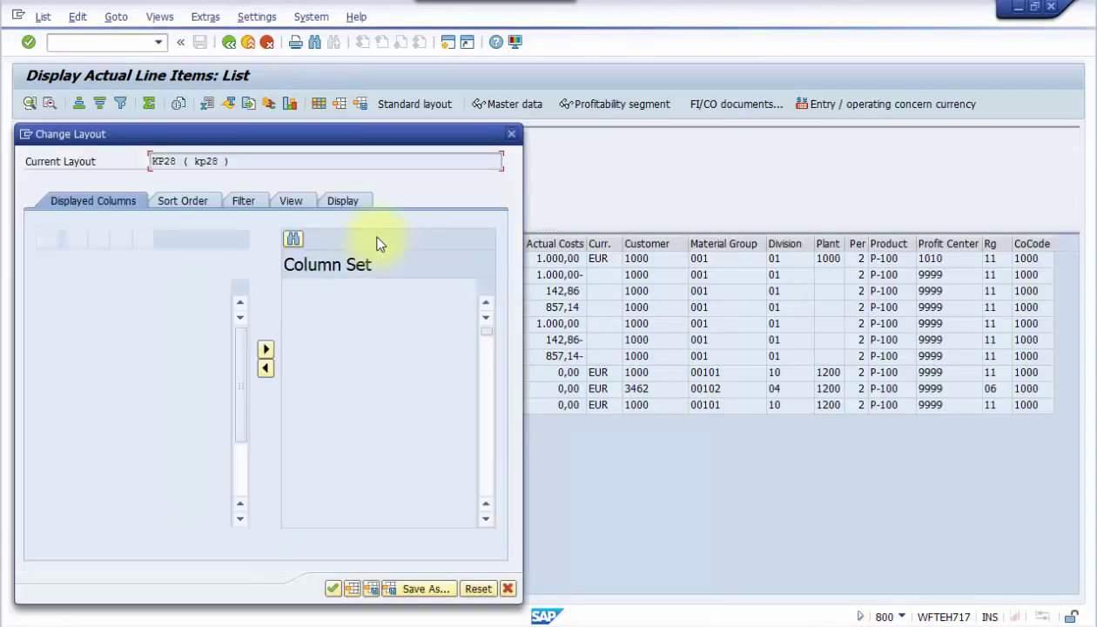
click(353, 287)
scroll(341, 322, down, 15)
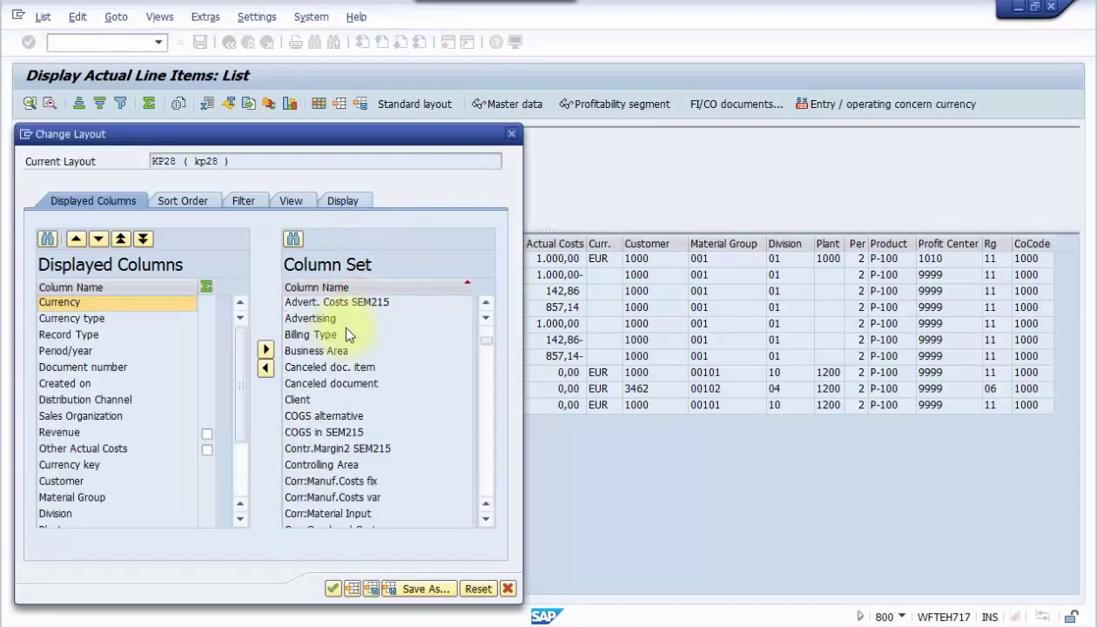
scroll(346, 335, down, 12)
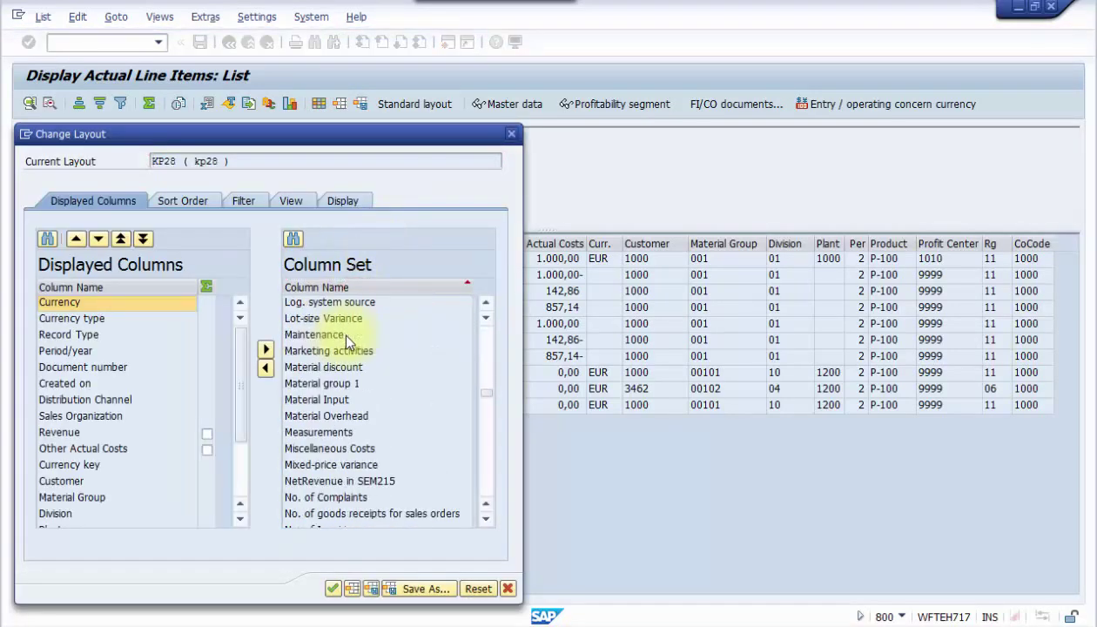
scroll(347, 339, down, 10)
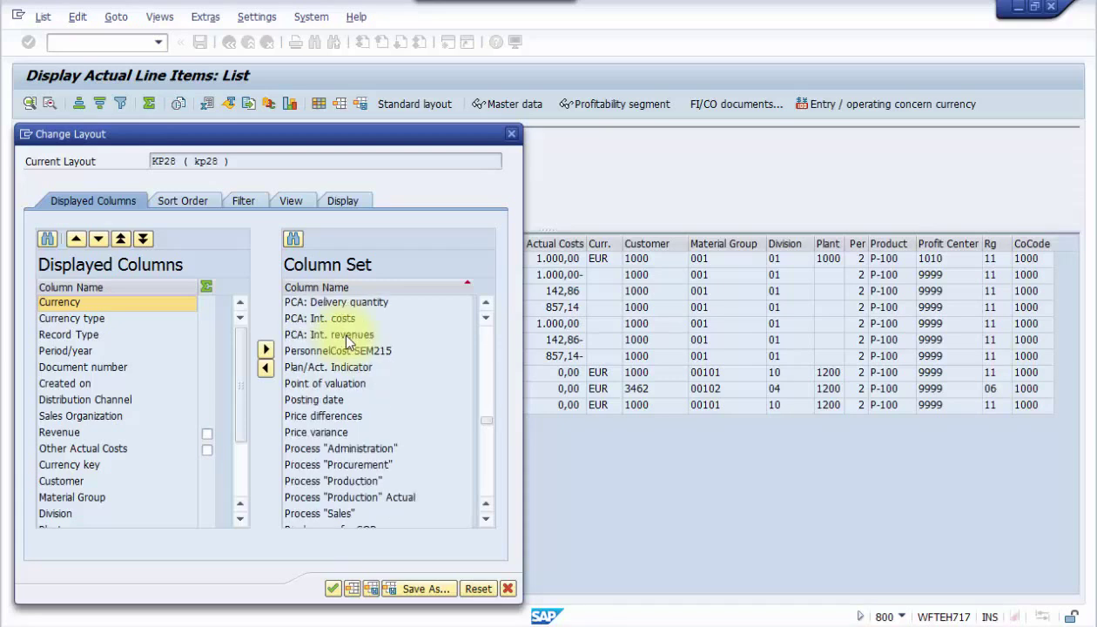
scroll(346, 341, down, 3)
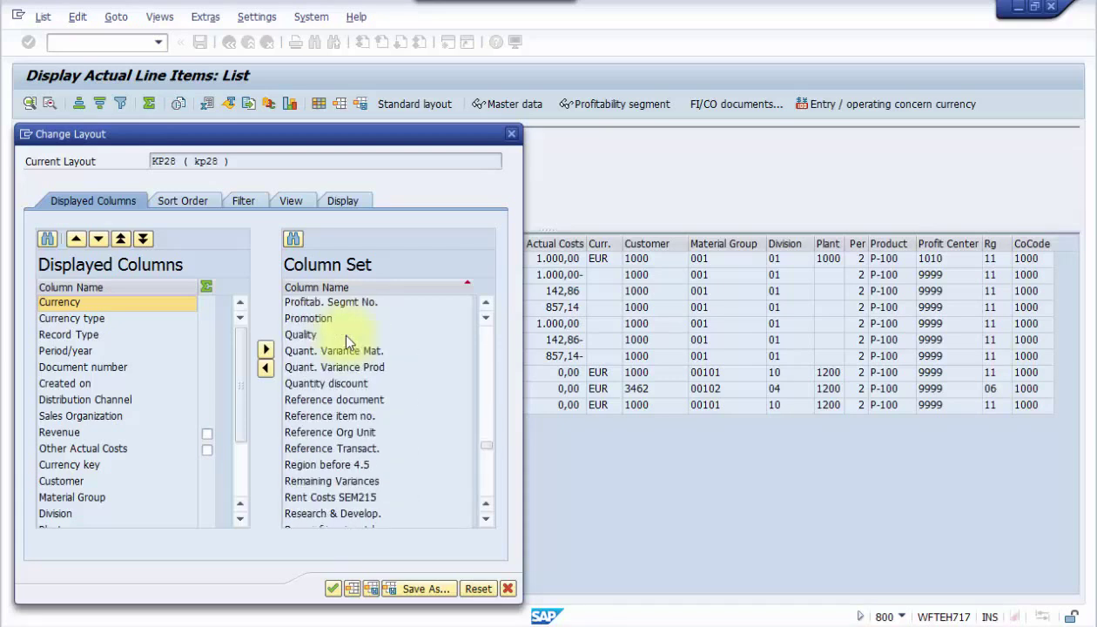
click(362, 448)
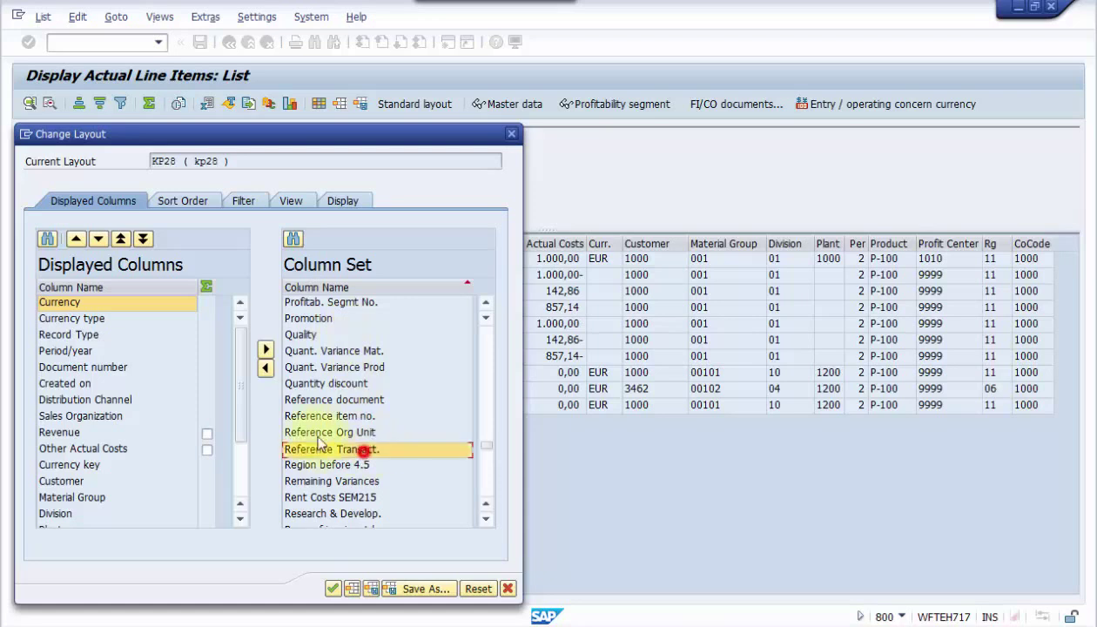
click(265, 367)
click(333, 589)
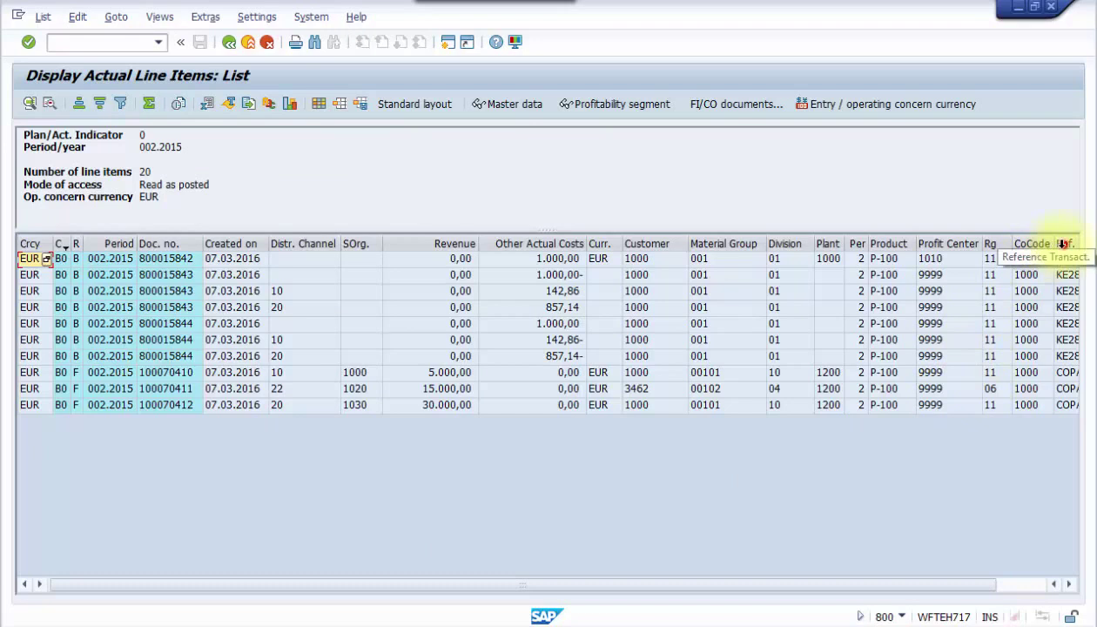
click(1067, 245)
drag(1071, 250, 299, 261)
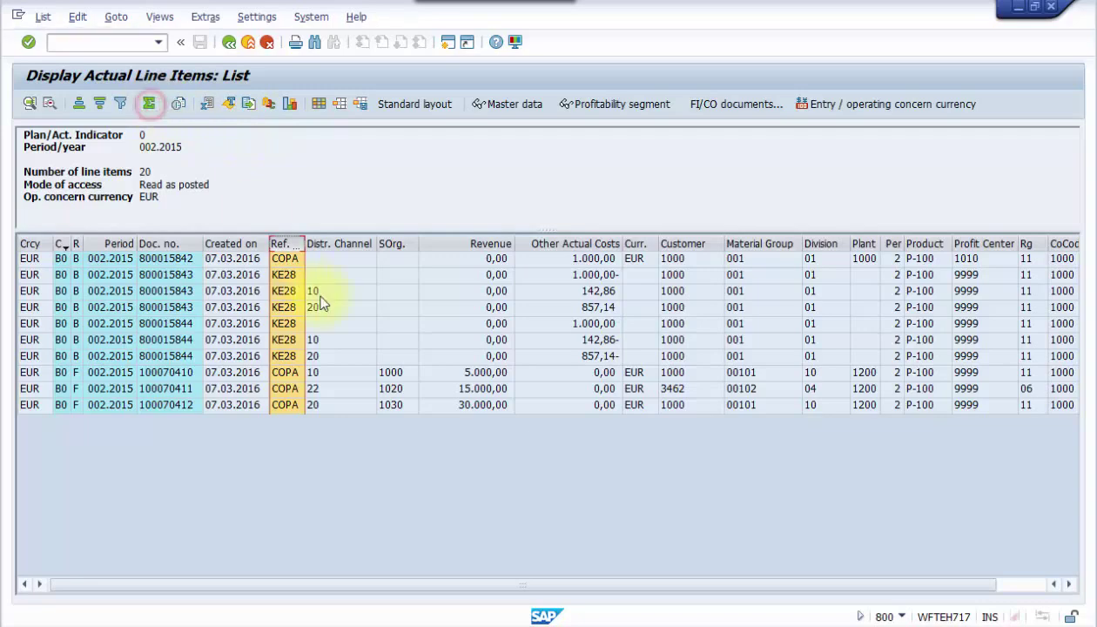
- Total the Other Actual Costs column with subtotals by reference transaction, and widen the reference transaction column slightly
click(545, 248)
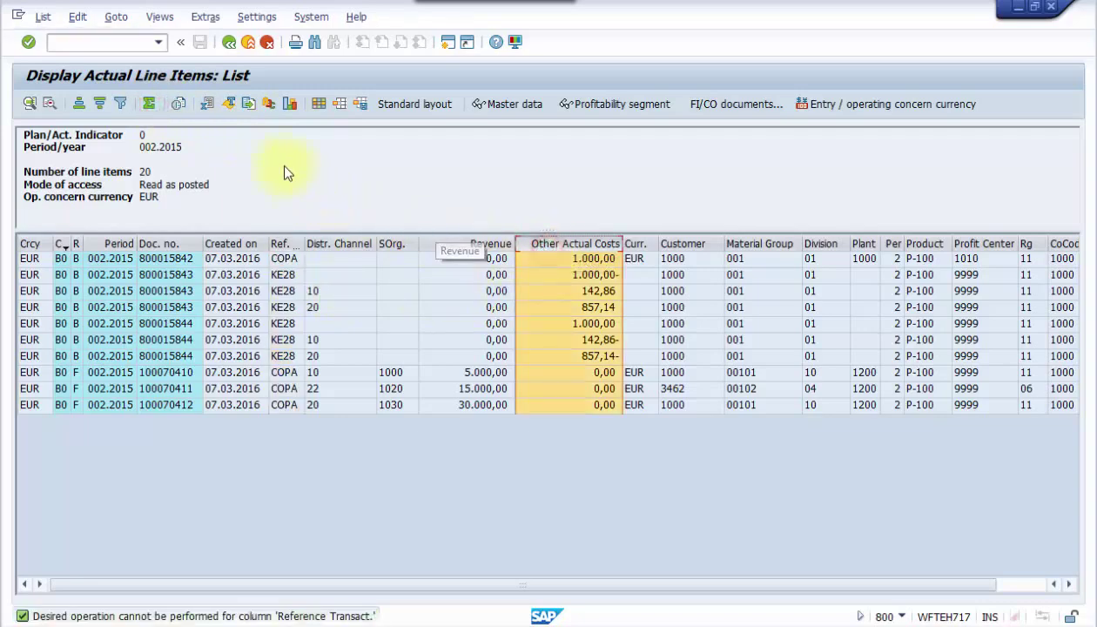
click(149, 102)
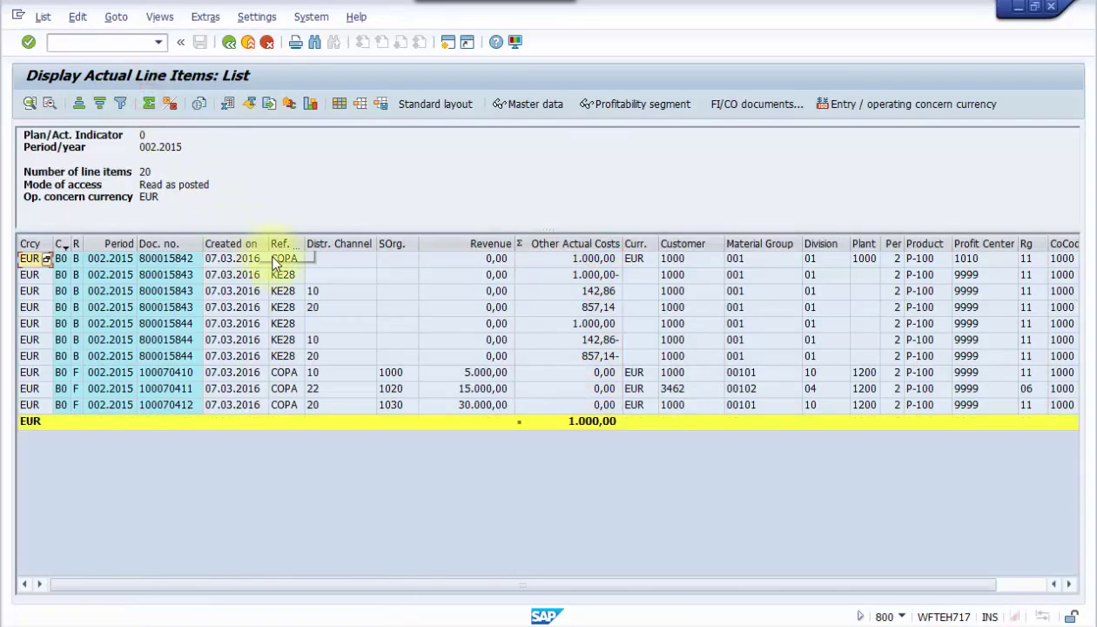
click(281, 245)
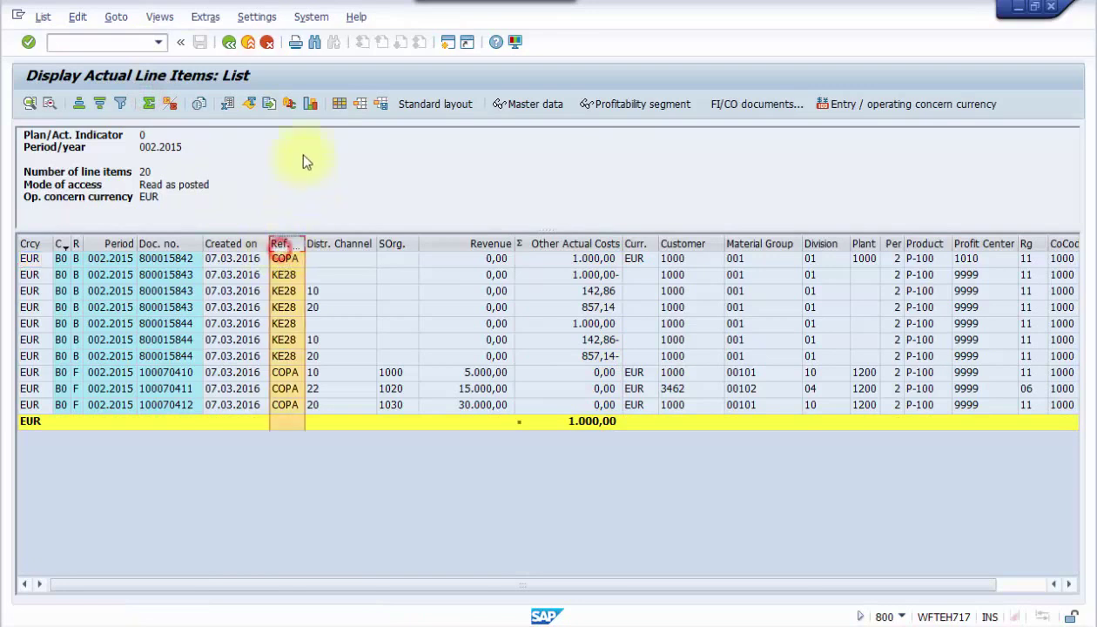
click(170, 103)
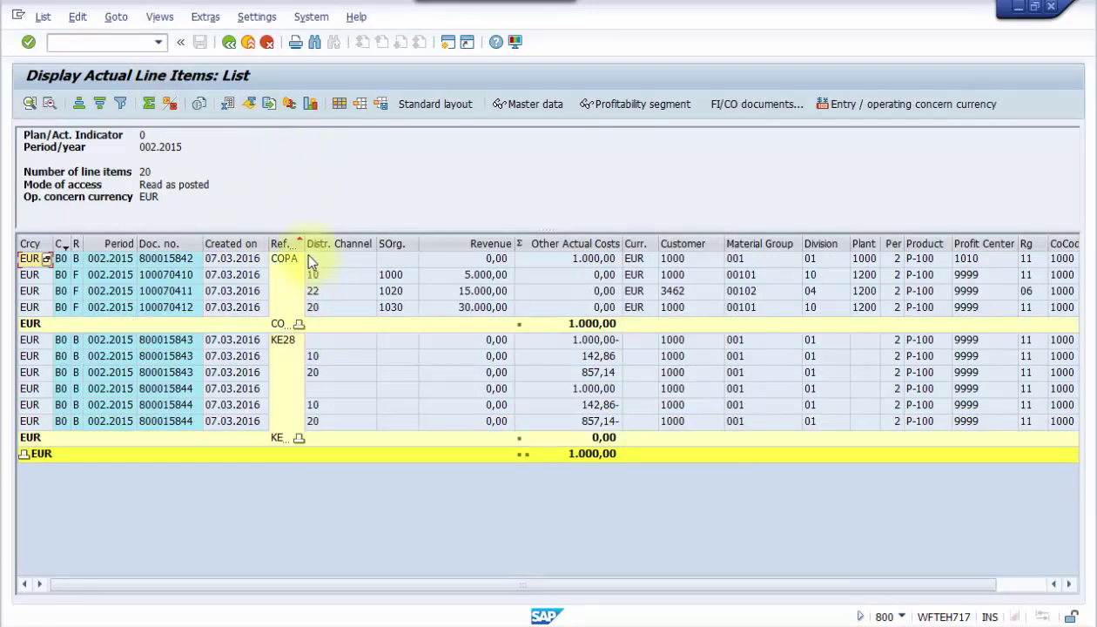
drag(308, 248, 320, 247)
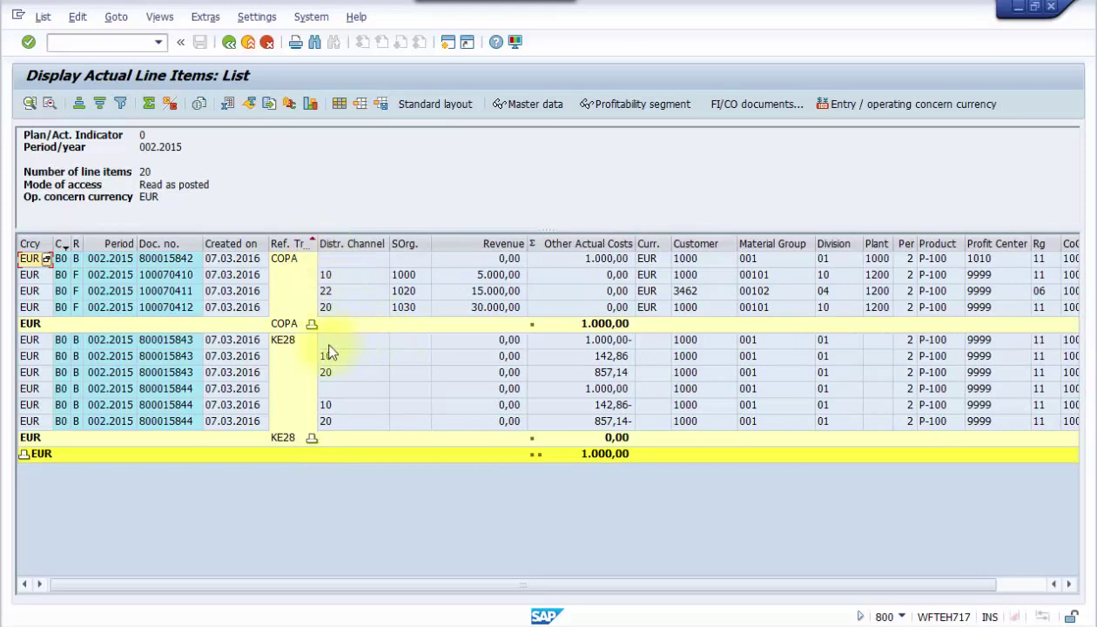
- Check the KE28 line items and their Other Actual Costs subtotal, and exit the line item display to the SAP menu
click(294, 342)
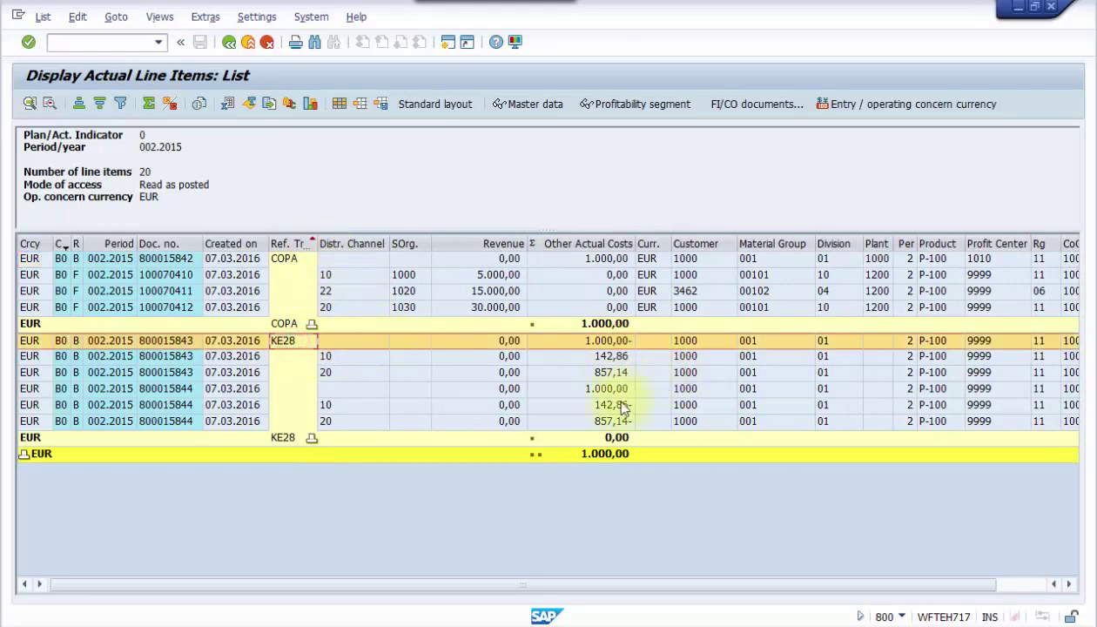
click(615, 438)
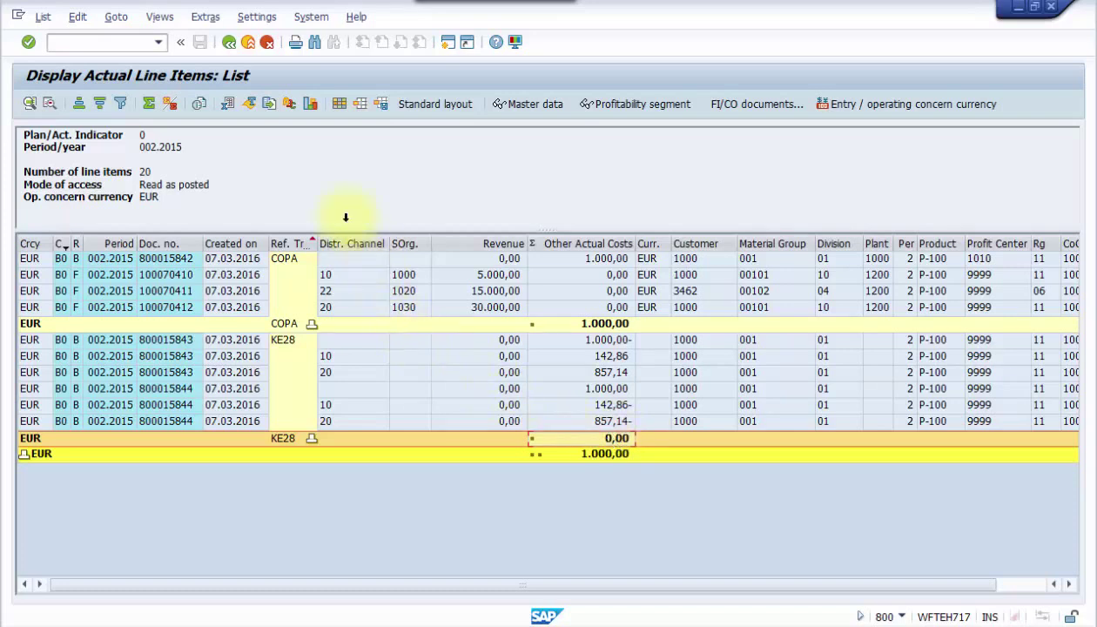
click(249, 47)
click(248, 43)
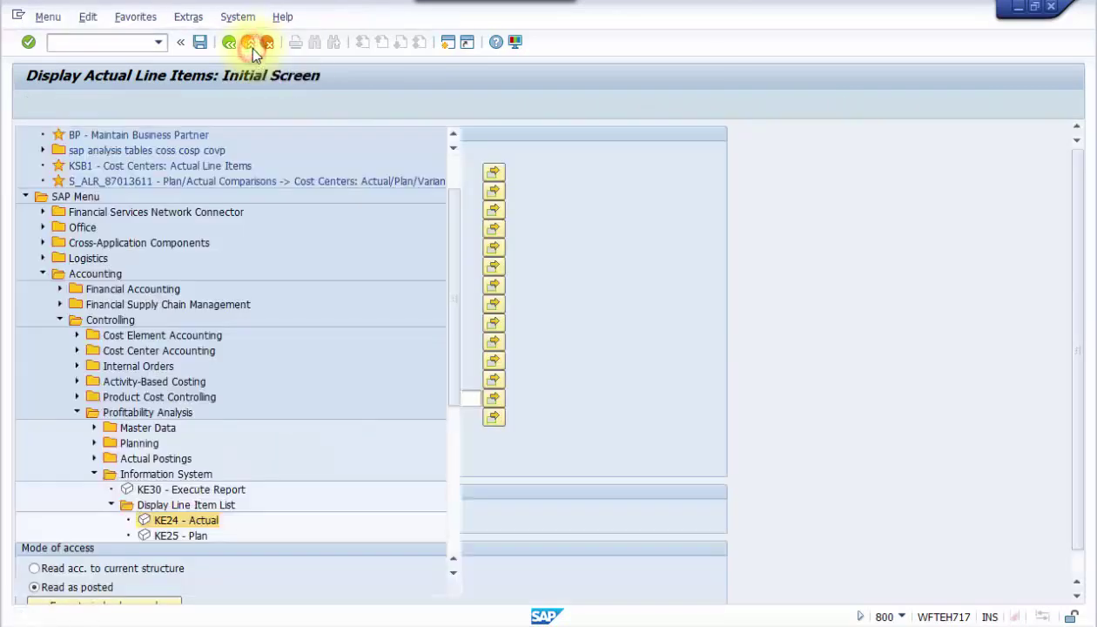